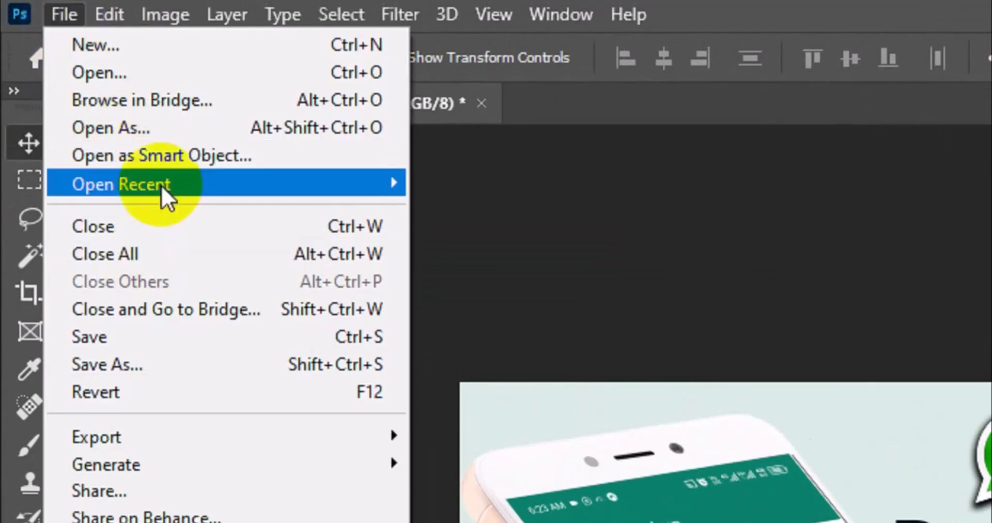
# Step: Open the image IMG_20240306_114321_344-removebg-preview from the Downloads folder
pyautogui.click(168, 80)
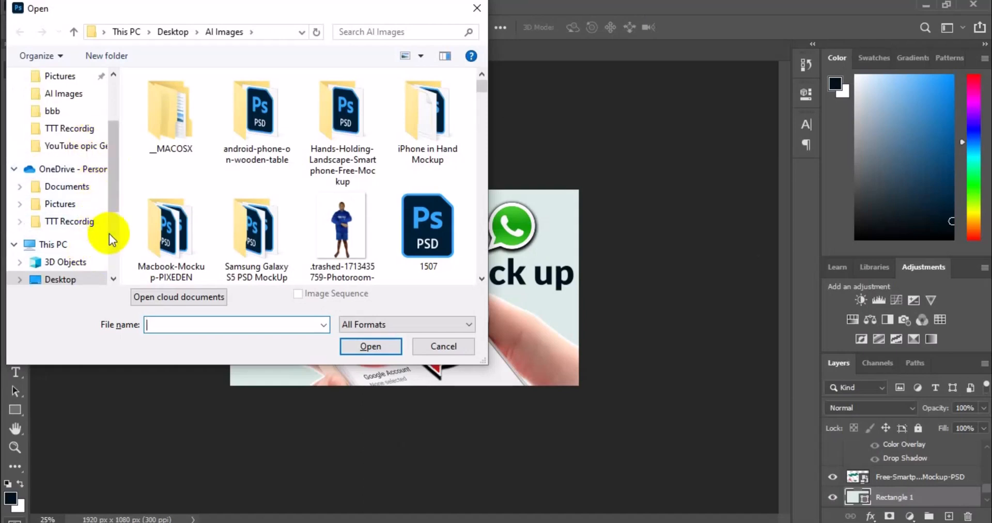
pyautogui.scroll(-3, 110, 233)
pyautogui.click(66, 169)
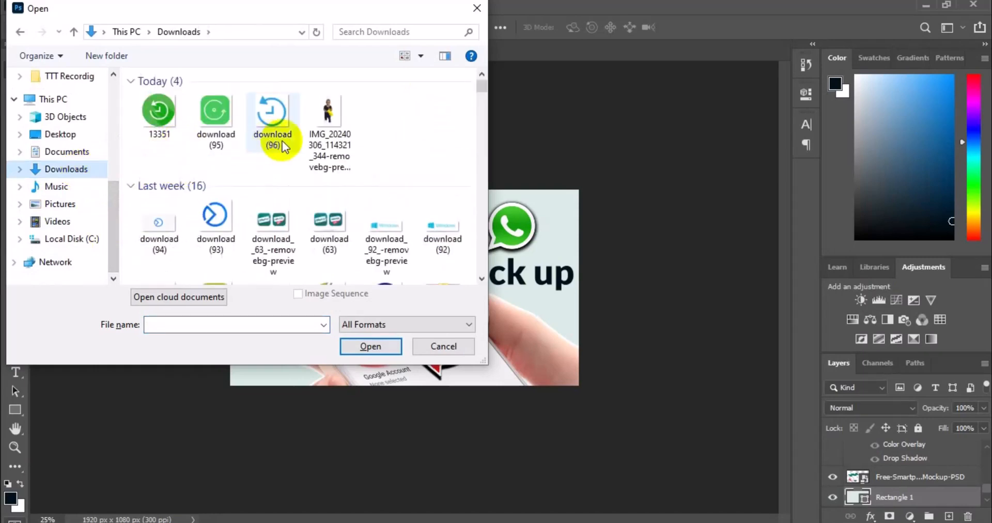
pyautogui.click(314, 141)
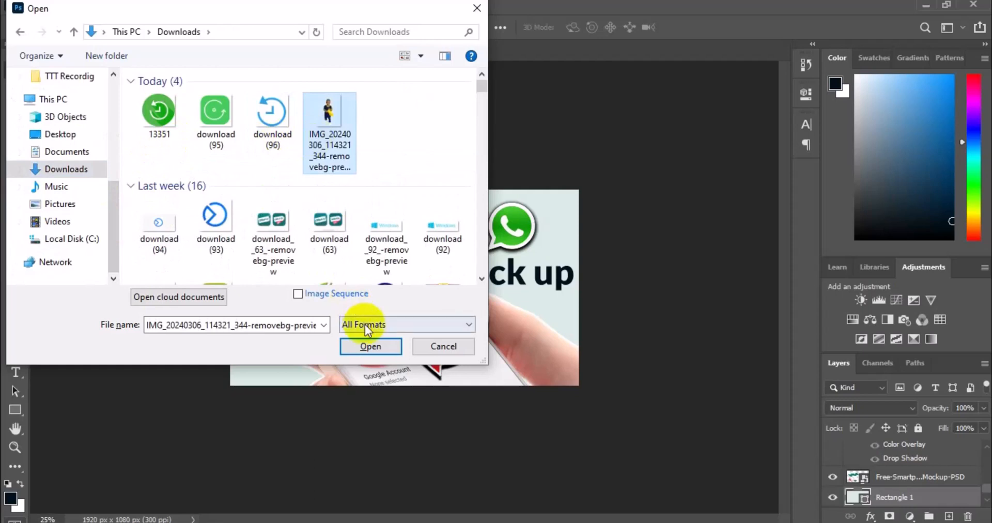
pyautogui.click(365, 344)
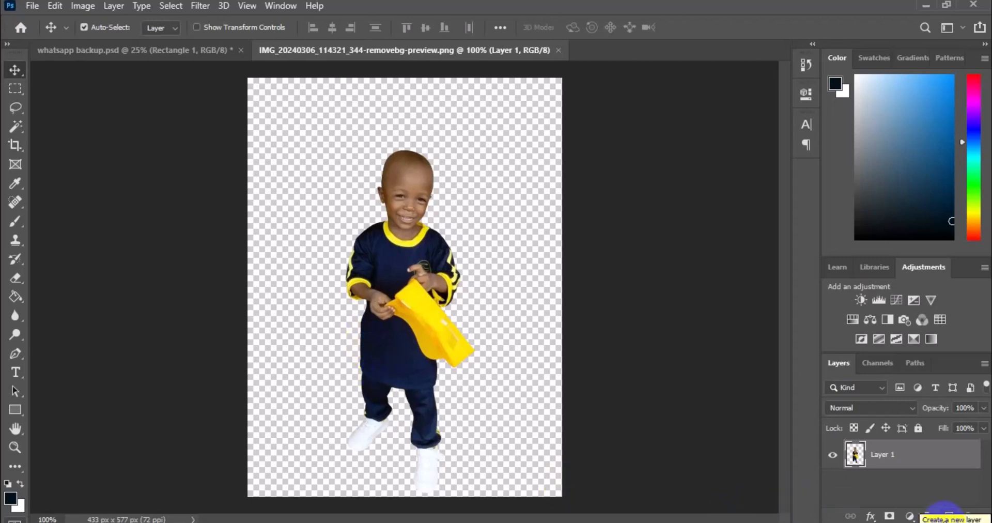
# Step: Add a new layer and fill it with white (ffffff) using the Paint Bucket tool
pyautogui.click(947, 516)
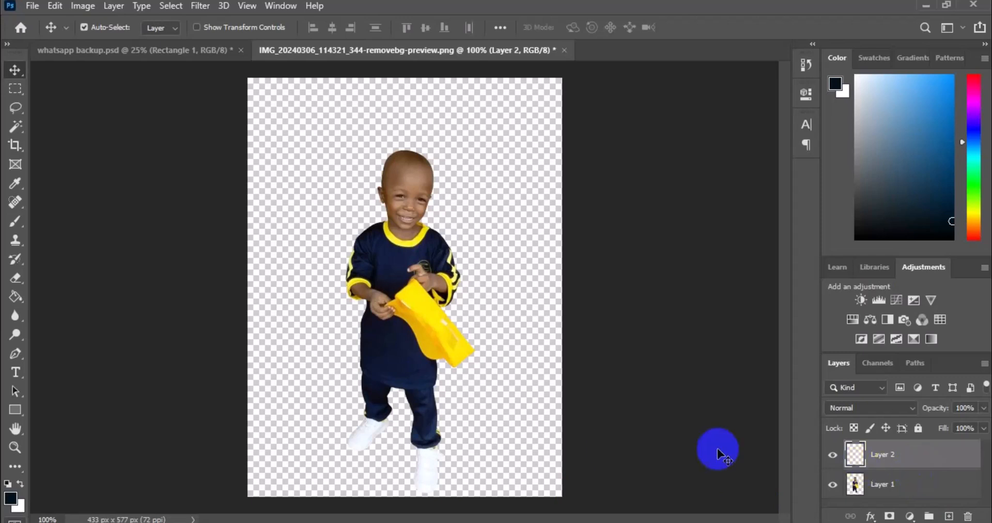
pyautogui.click(18, 296)
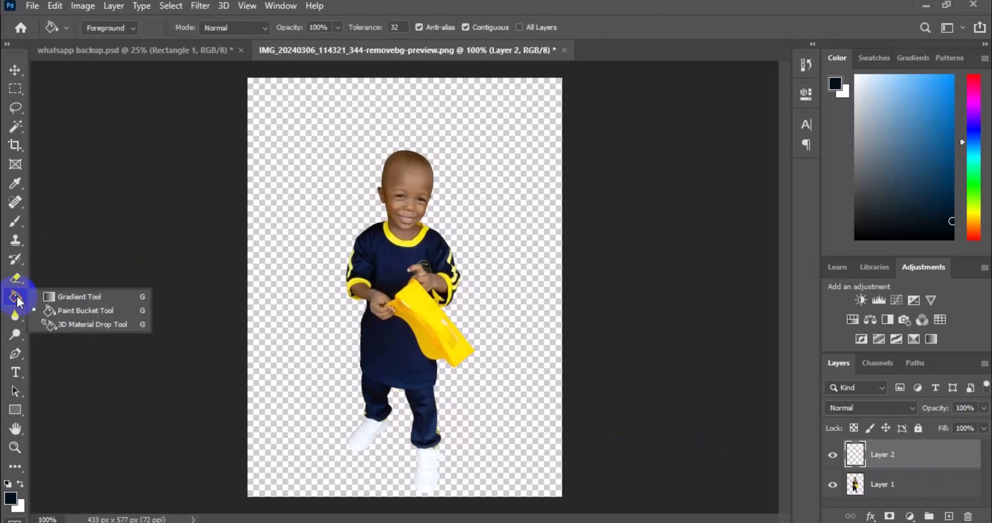
pyautogui.click(70, 309)
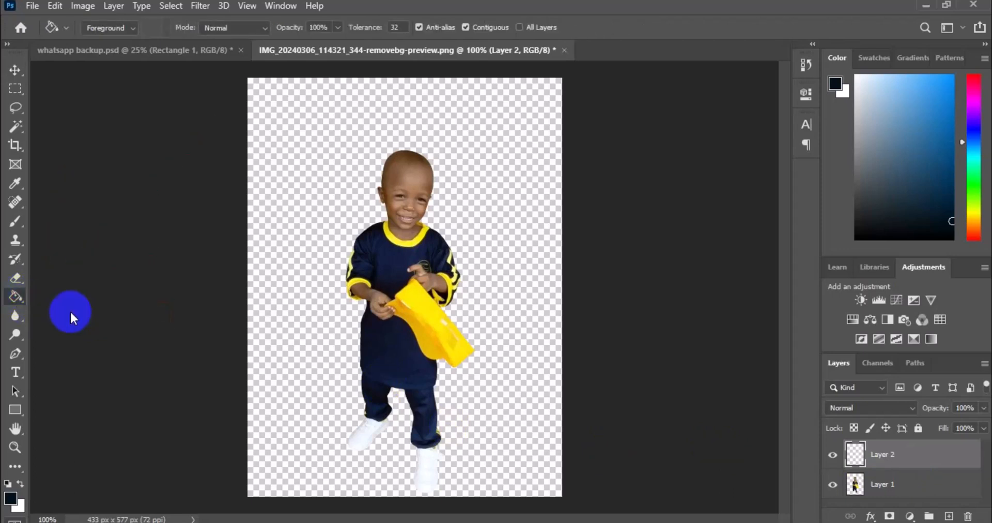
pyautogui.click(12, 498)
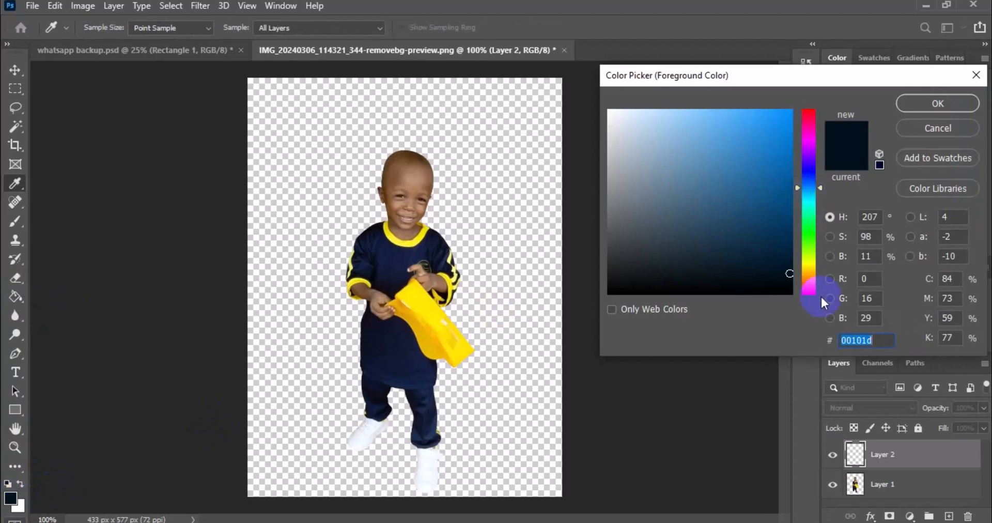
pyautogui.write('ffffff')
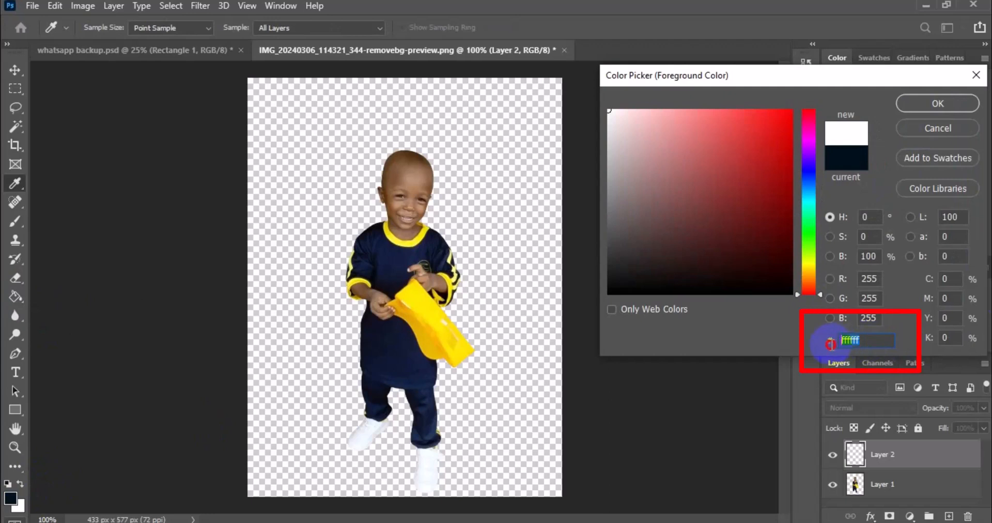
pyautogui.click(935, 103)
pyautogui.press('g')
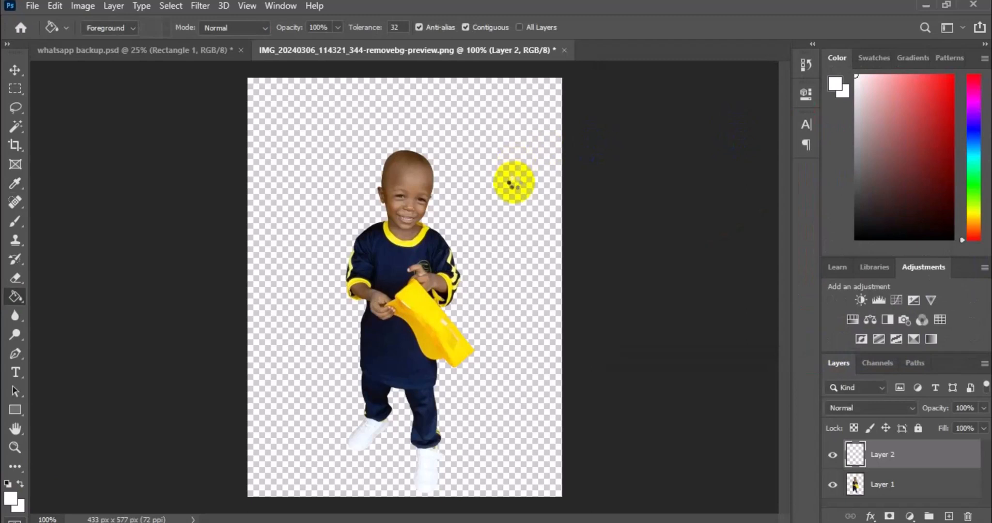
pyautogui.click(518, 188)
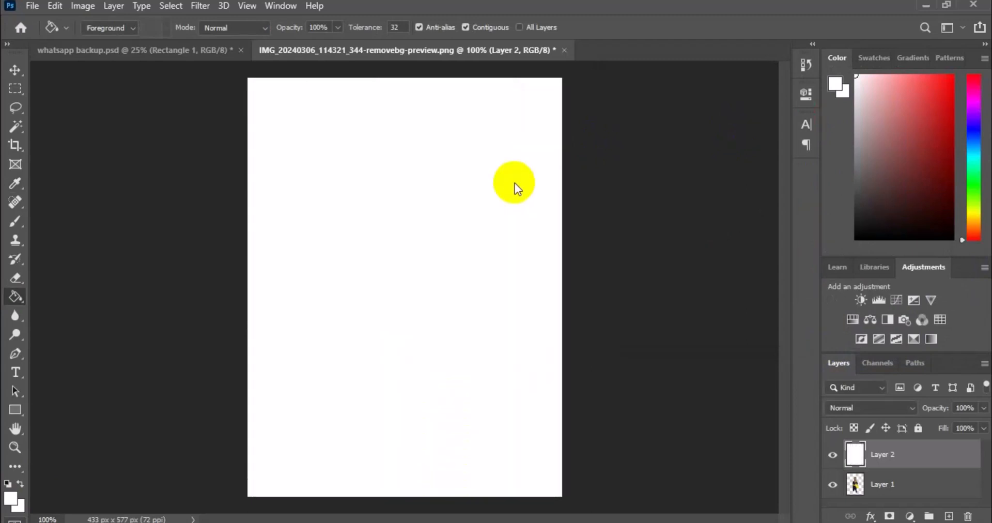
# Step: Move Layer 1 with the cut-out boy above the white Layer 2 in the layer order
pyautogui.press('v')
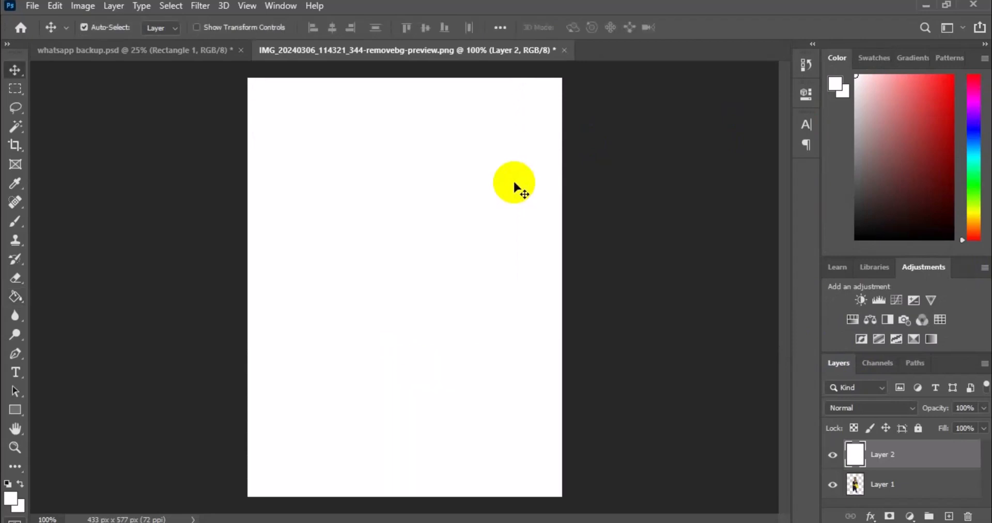
pyautogui.click(887, 493)
pyautogui.moveTo(889, 494); pyautogui.dragTo(889, 461)
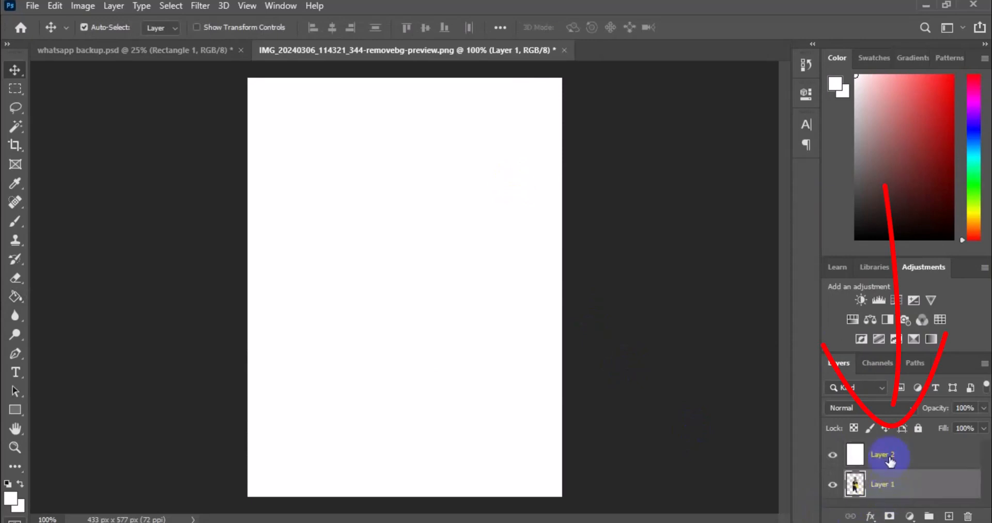
pyautogui.moveTo(890, 479); pyautogui.dragTo(888, 455)
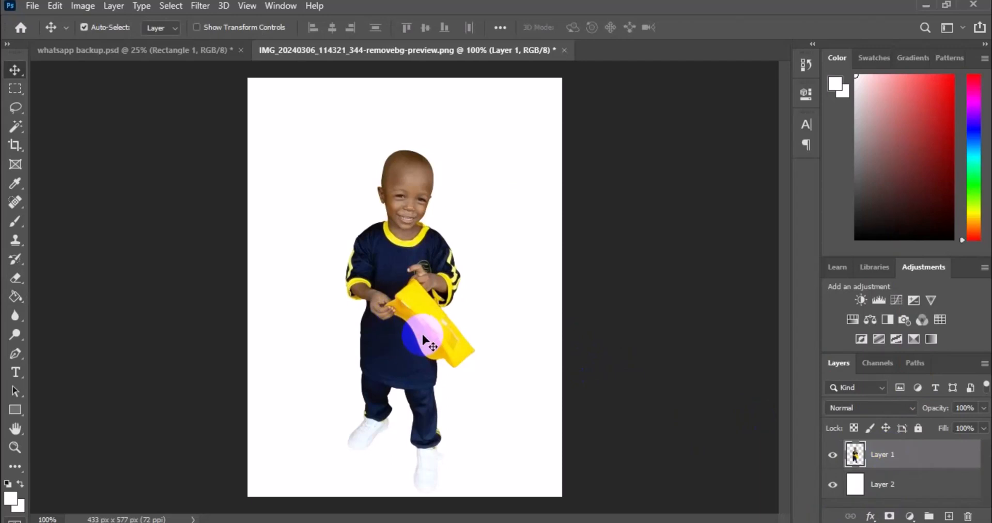
# Step: Open the blending options of Layer 1 and enable a Stroke effect
pyautogui.rightClick(903, 464)
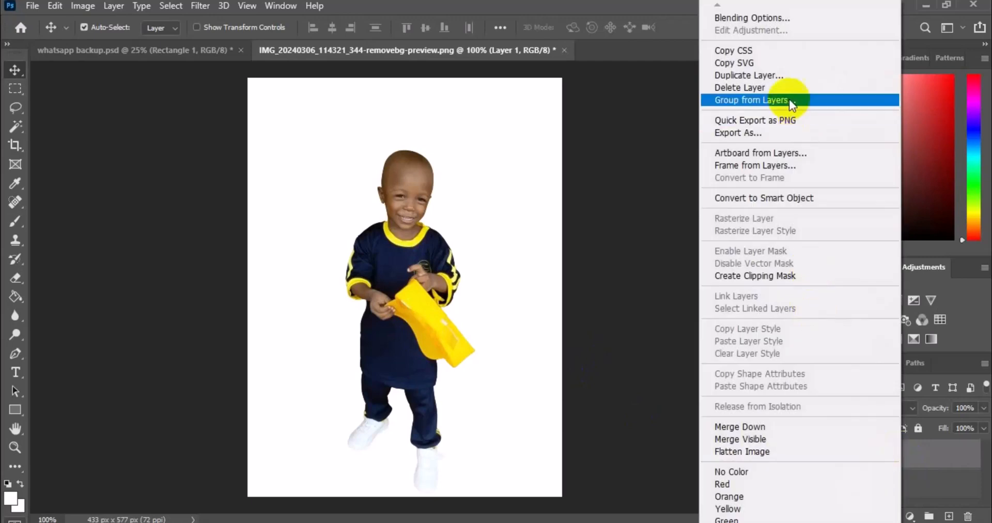
pyautogui.click(776, 16)
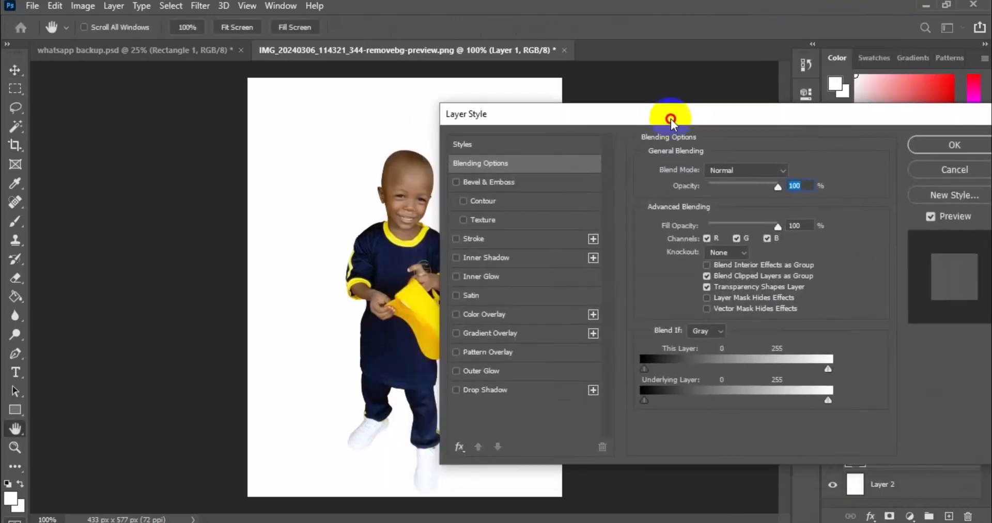
pyautogui.moveTo(664, 115); pyautogui.dragTo(771, 39)
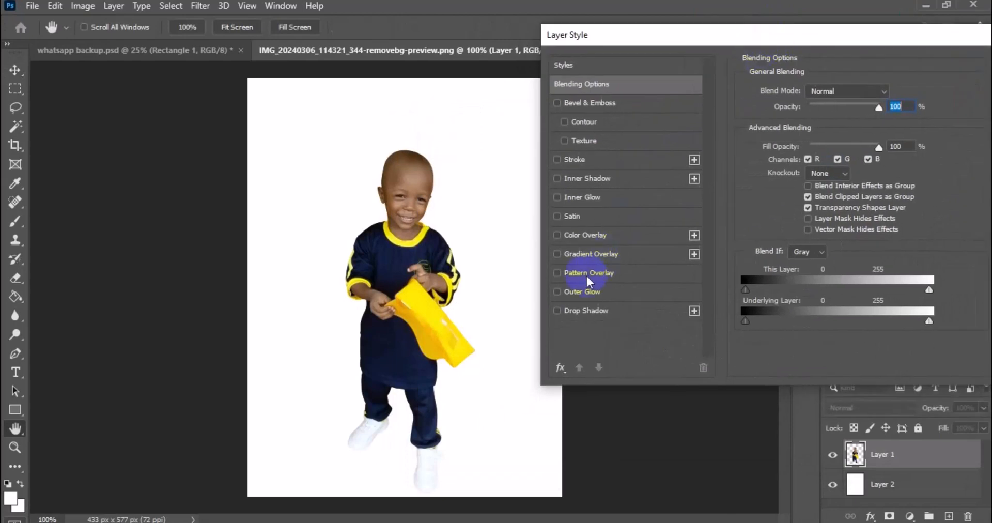
pyautogui.click(583, 160)
# Step: Set the stroke colour of Layer 1 to magenta (e01ae2)
pyautogui.click(775, 204)
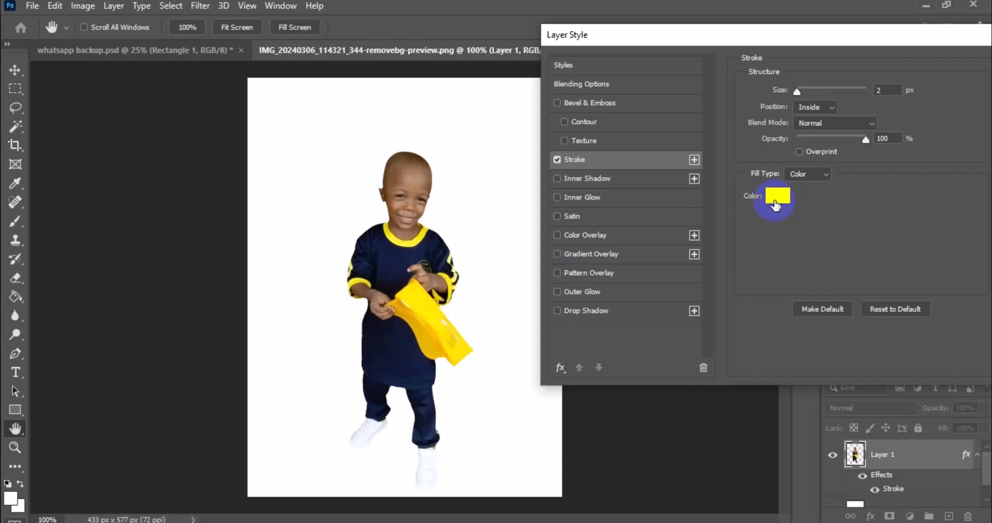
pyautogui.click(775, 201)
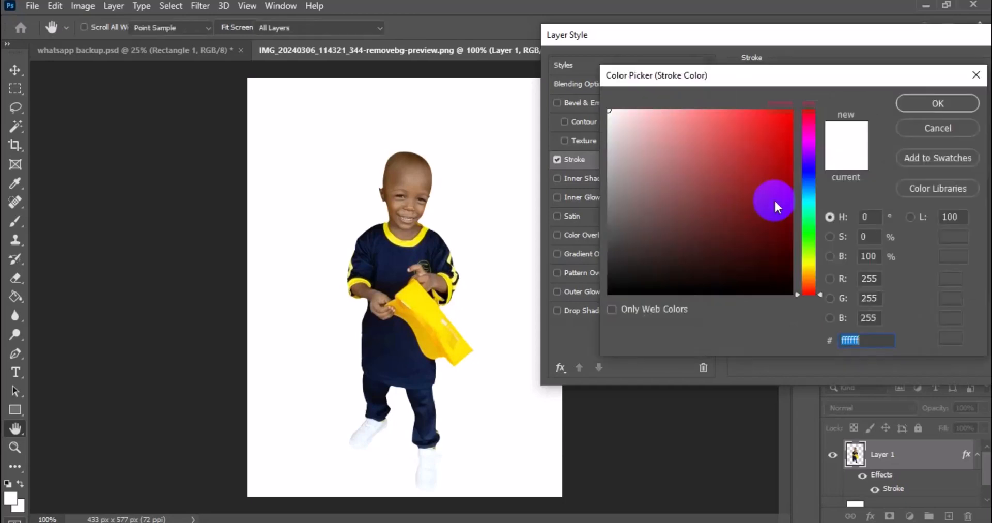
pyautogui.click(772, 131)
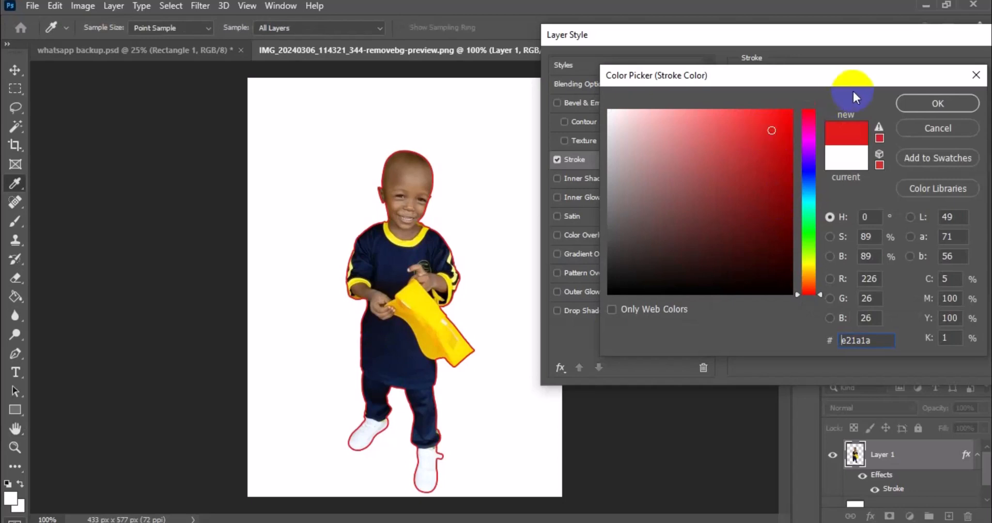
pyautogui.click(811, 139)
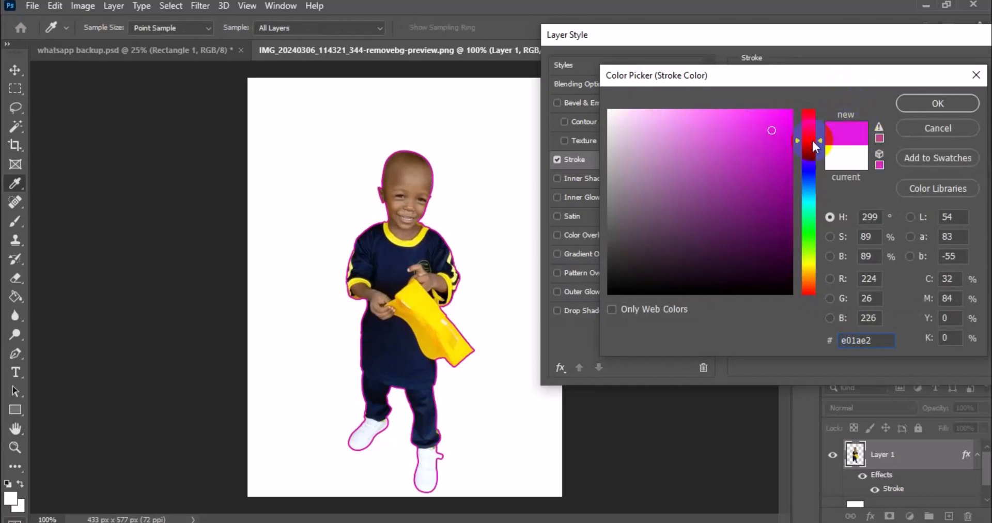
pyautogui.click(903, 104)
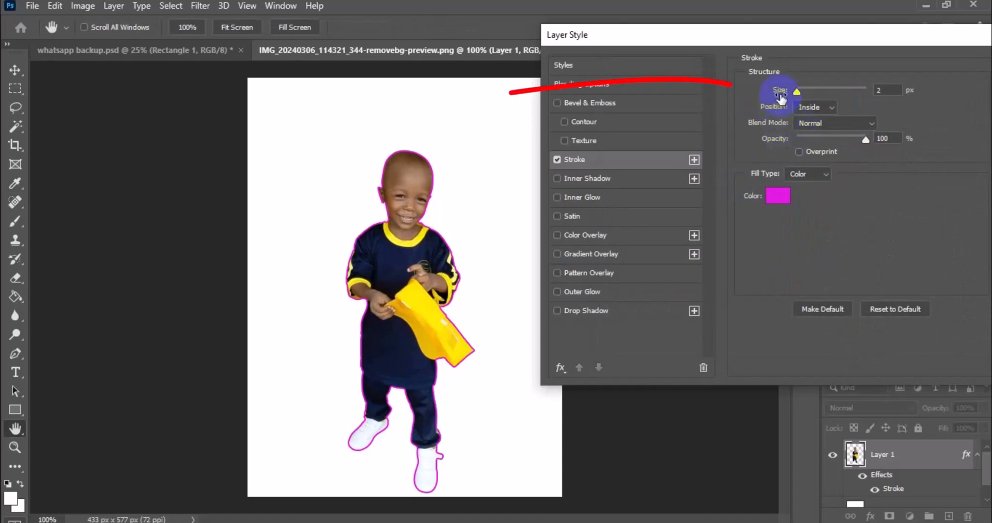
# Step: Compare the stroke's Outside and Center positions, settle on Outside and set its size to 32 px
pyautogui.moveTo(780, 95); pyautogui.dragTo(783, 97)
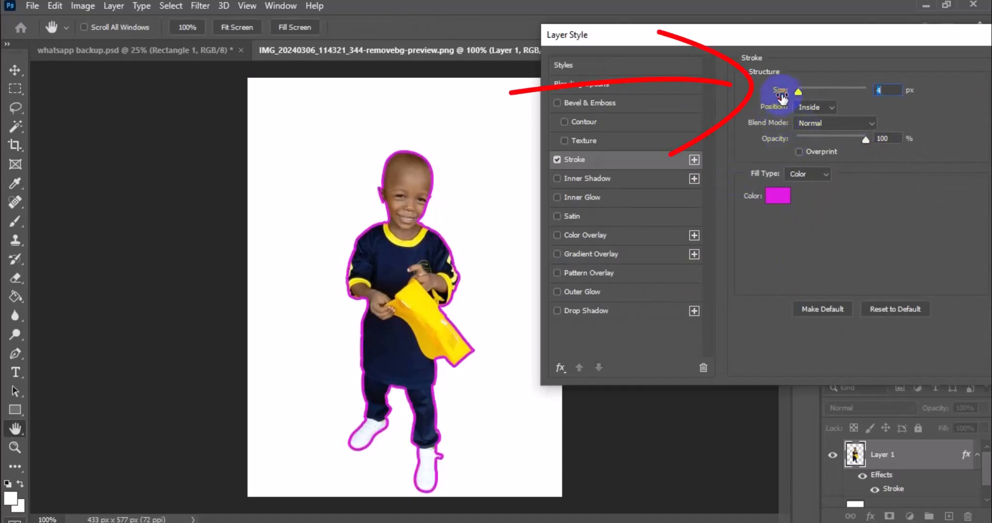
pyautogui.click(811, 107)
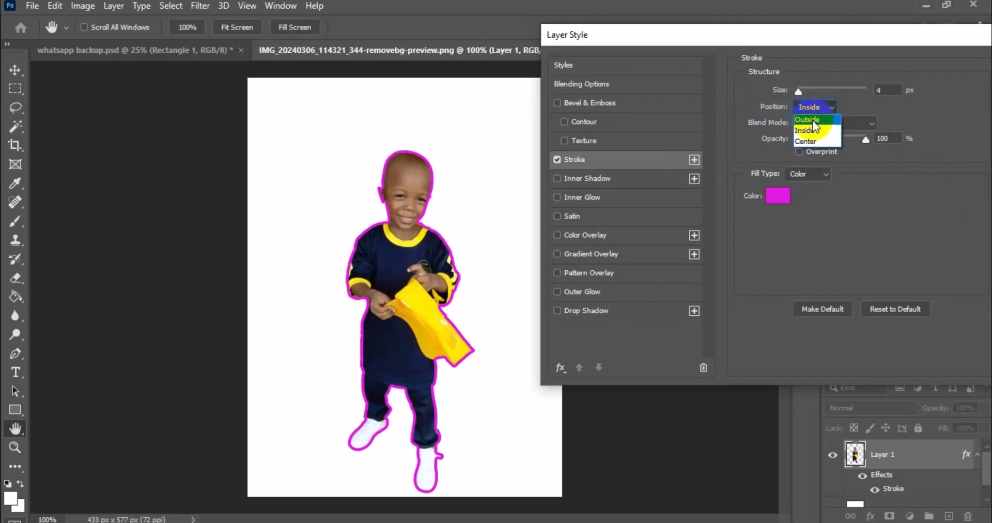
pyautogui.click(812, 120)
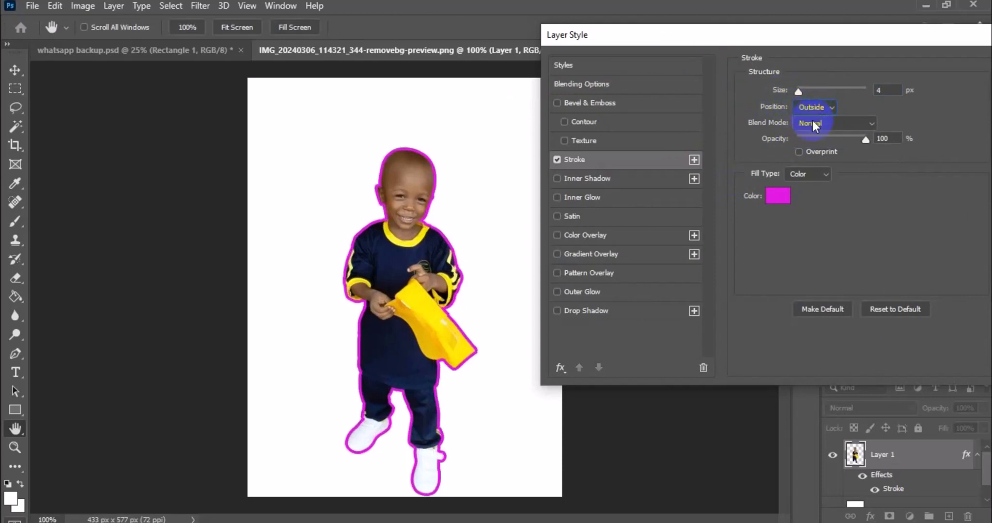
pyautogui.click(815, 109)
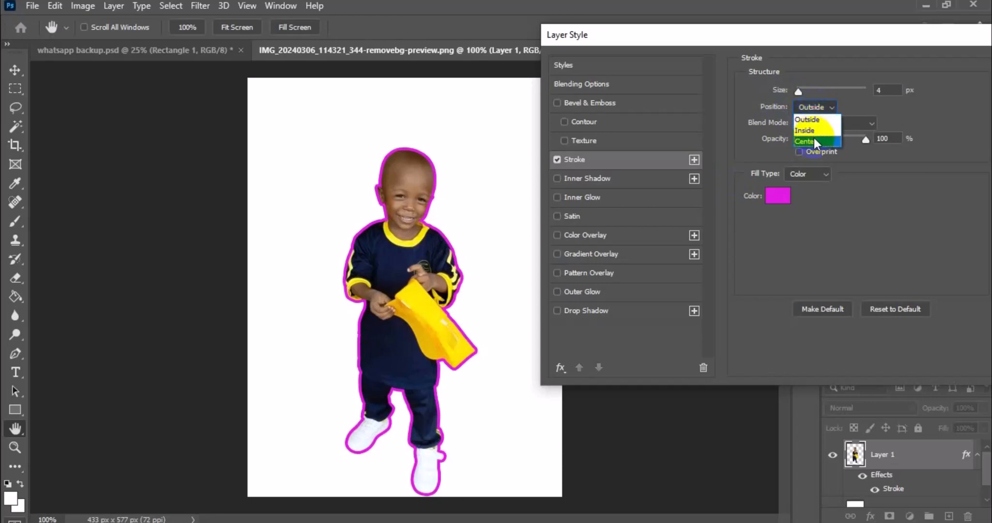
pyautogui.click(813, 140)
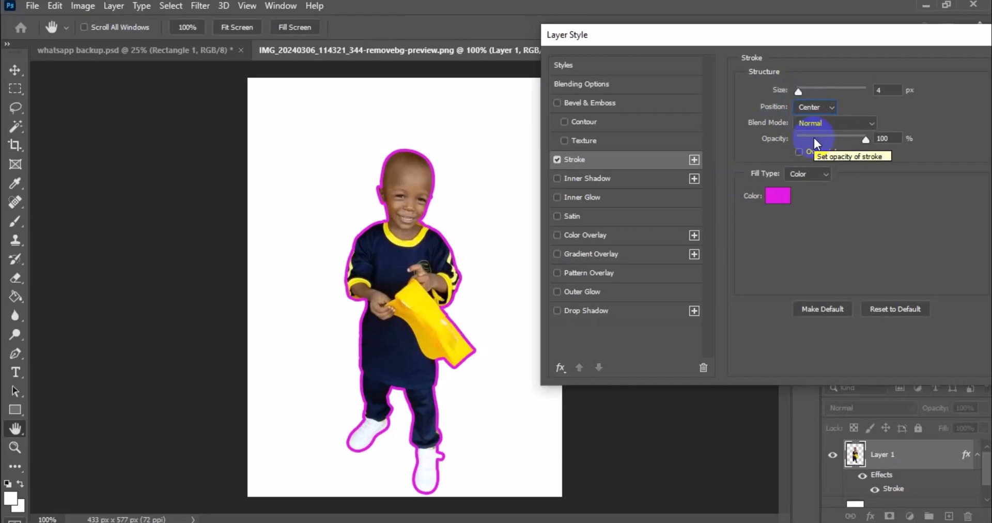
pyautogui.click(826, 107)
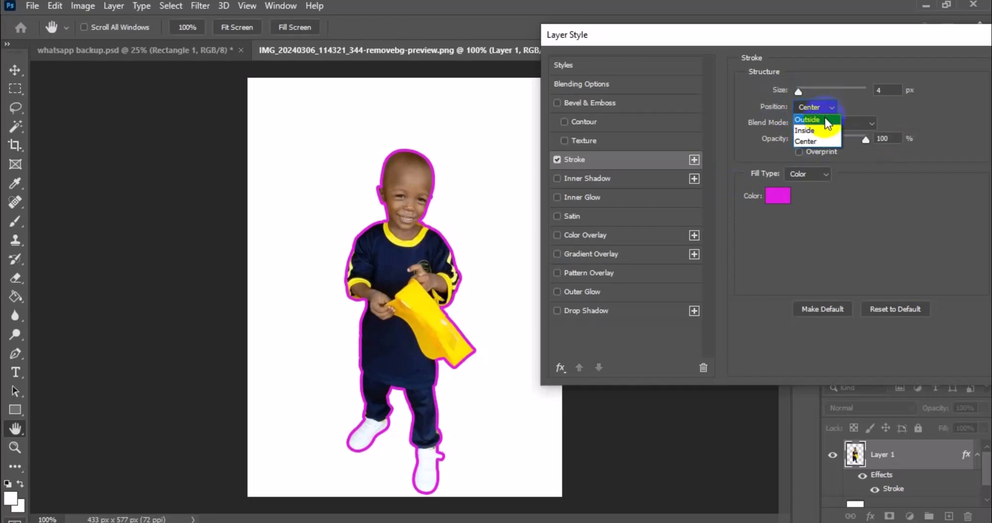
pyautogui.click(825, 120)
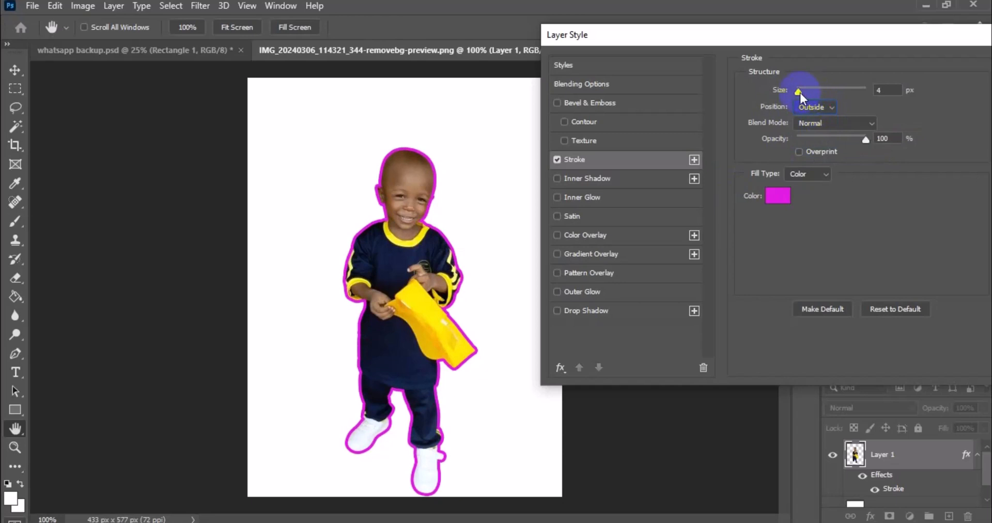
pyautogui.moveTo(799, 92); pyautogui.dragTo(810, 92)
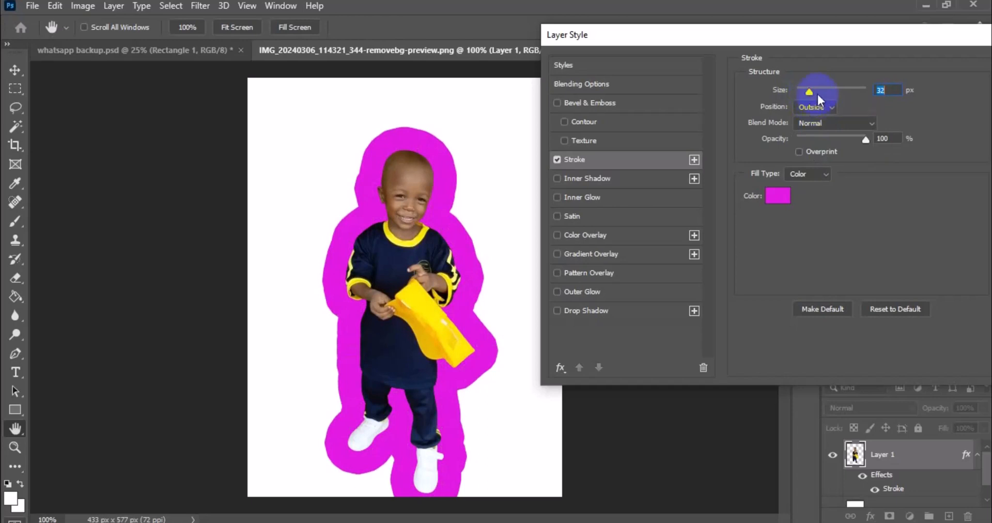
# Step: Try the stroke's blend modes one after another, starting from Multiply and ending on Exclusion
pyautogui.click(818, 123)
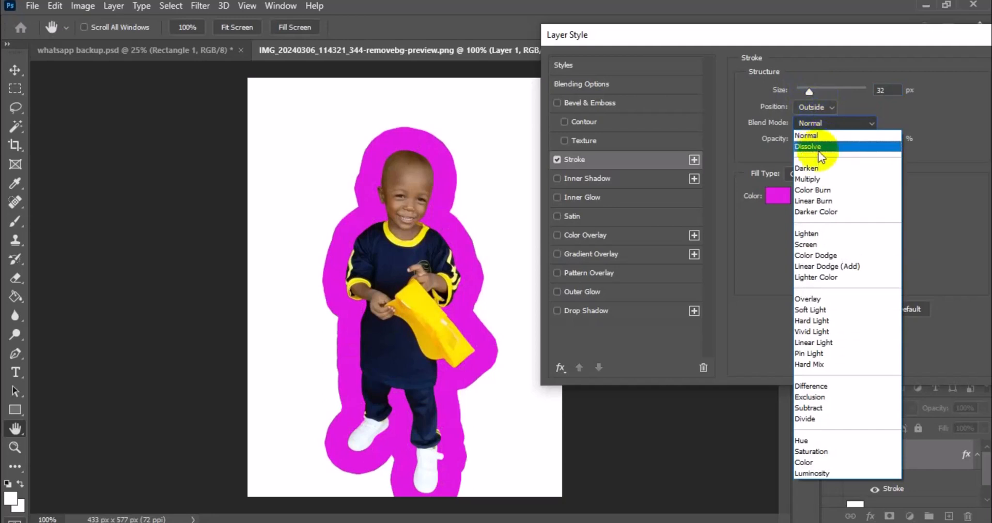
pyautogui.click(820, 178)
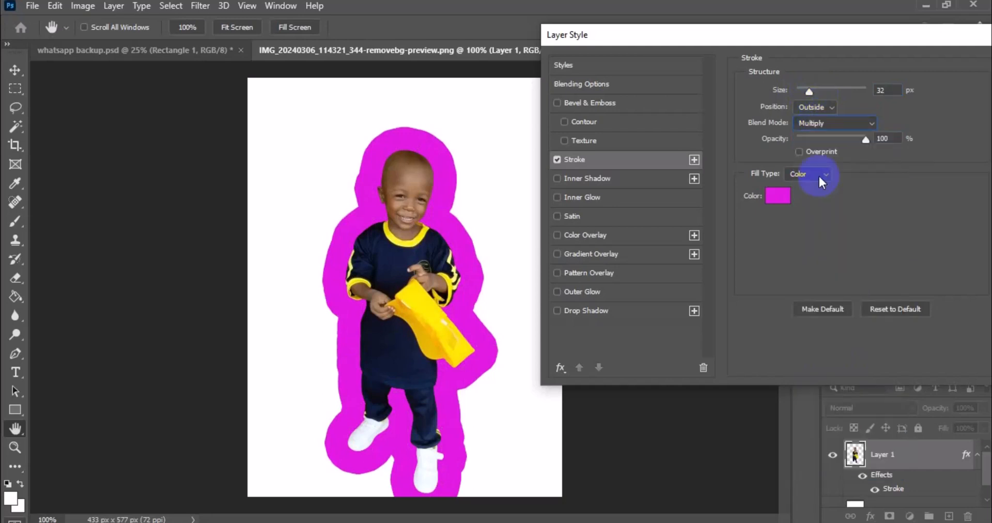
pyautogui.press('Down')
pyautogui.press('Down')
pyautogui.press('Down')
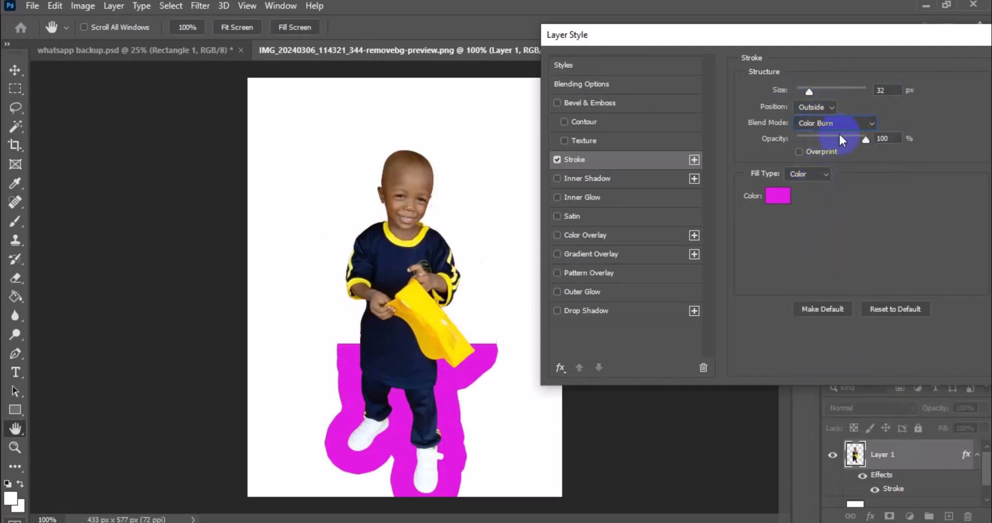
pyautogui.press('Down')
pyautogui.press('Down')
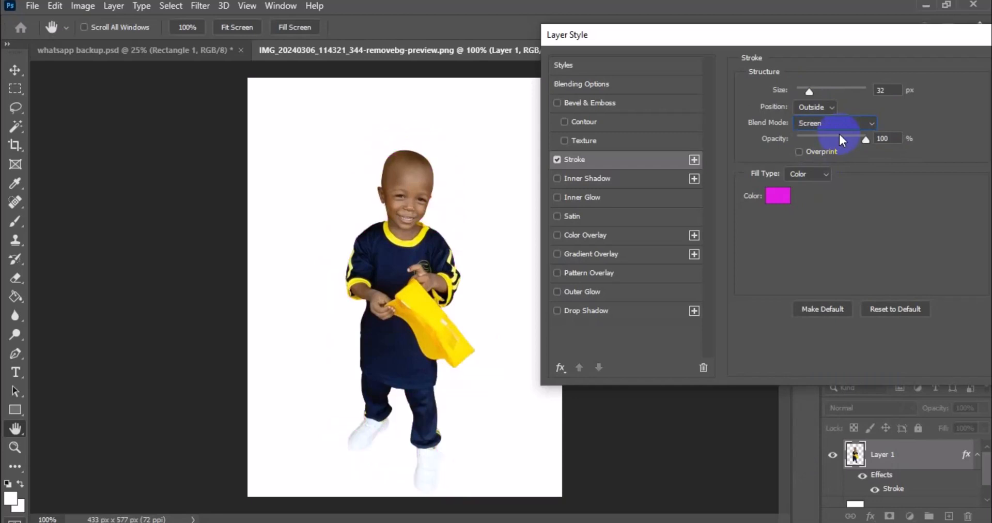
pyautogui.press('Down')
pyautogui.press('Down')
pyautogui.press('Down')
pyautogui.press('Down')
pyautogui.press('Down')
pyautogui.press('Down')
pyautogui.press('Down')
pyautogui.press('Down')
pyautogui.press('Down')
pyautogui.press('Down')
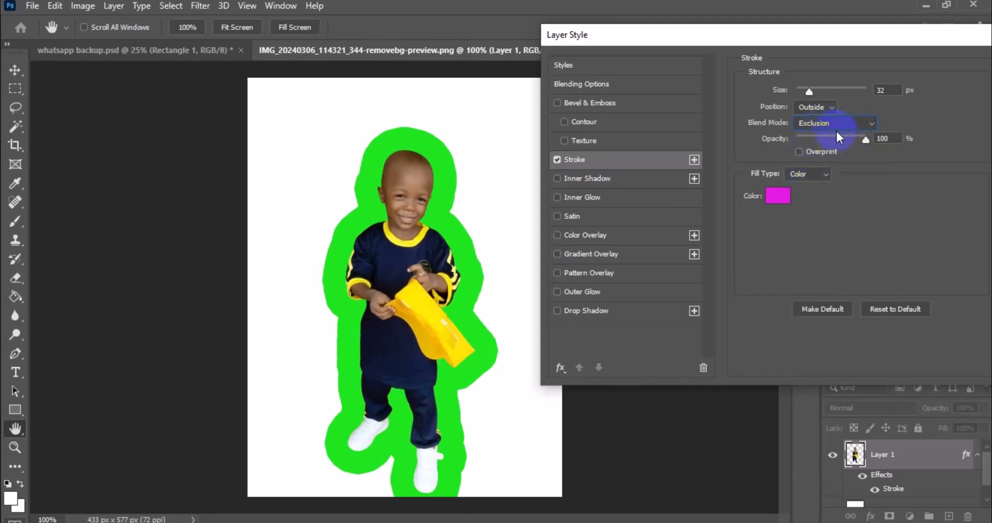
# Step: Return the stroke's blend mode to Normal, reduce its size to 5 px and apply the layer style
pyautogui.click(841, 130)
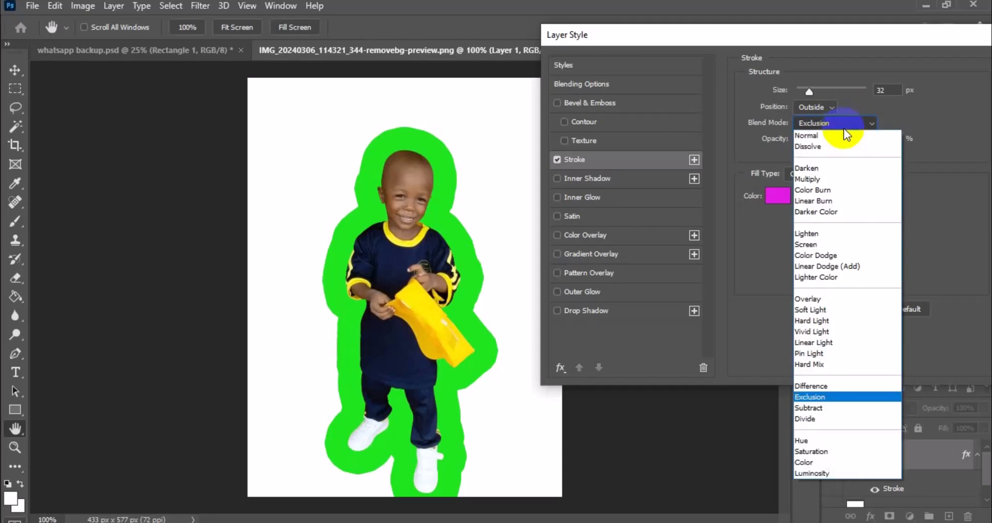
pyautogui.click(841, 132)
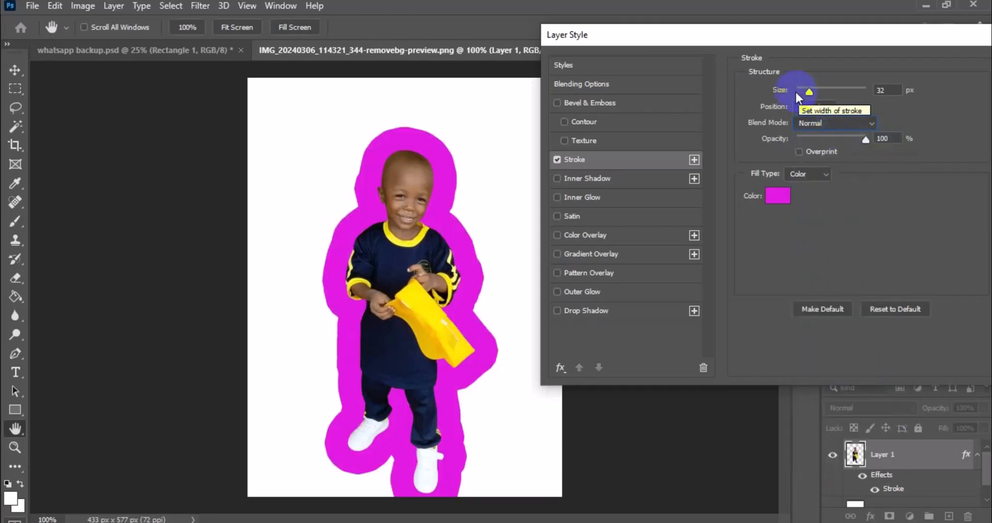
pyautogui.moveTo(807, 92); pyautogui.dragTo(797, 93)
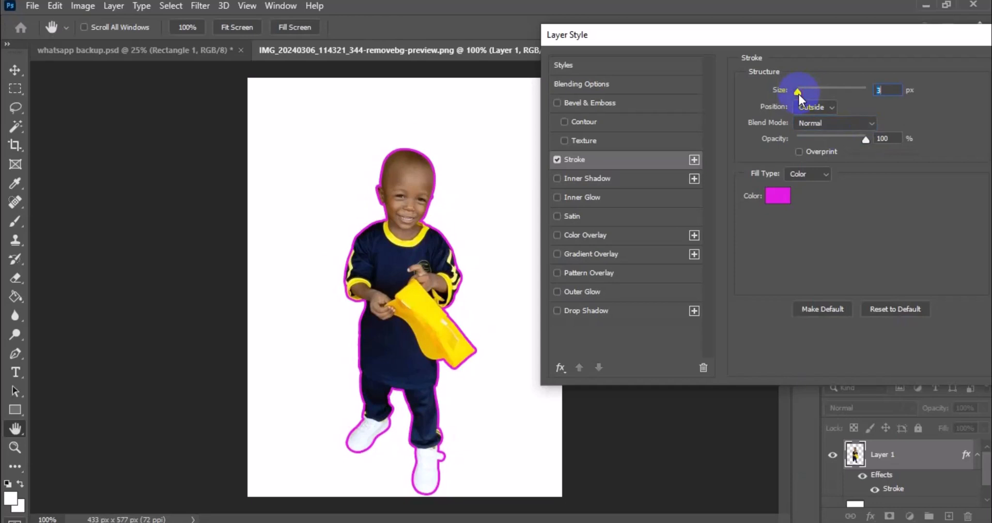
pyautogui.moveTo(799, 93); pyautogui.dragTo(799, 93)
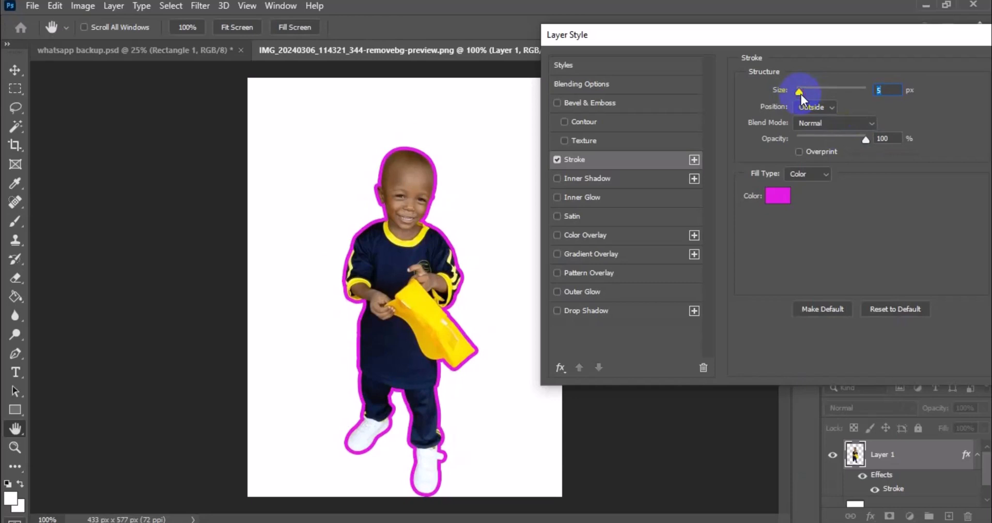
pyautogui.moveTo(822, 42); pyautogui.dragTo(692, 106)
pyautogui.click(887, 130)
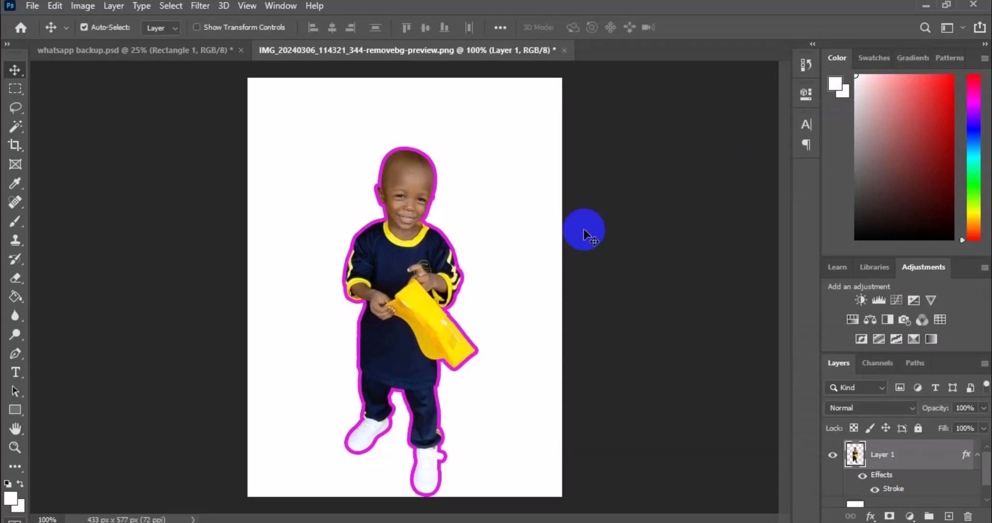
# Step: Free-transform the cut-out person to about 175% and move it down so the lower body extends past the canvas's bottom edge
pyautogui.click(55, 6)
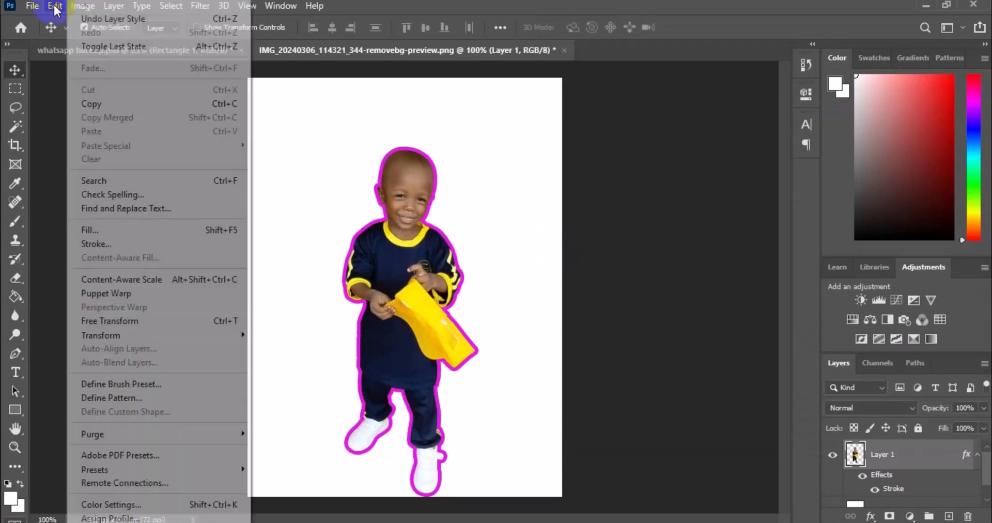
pyautogui.click(168, 322)
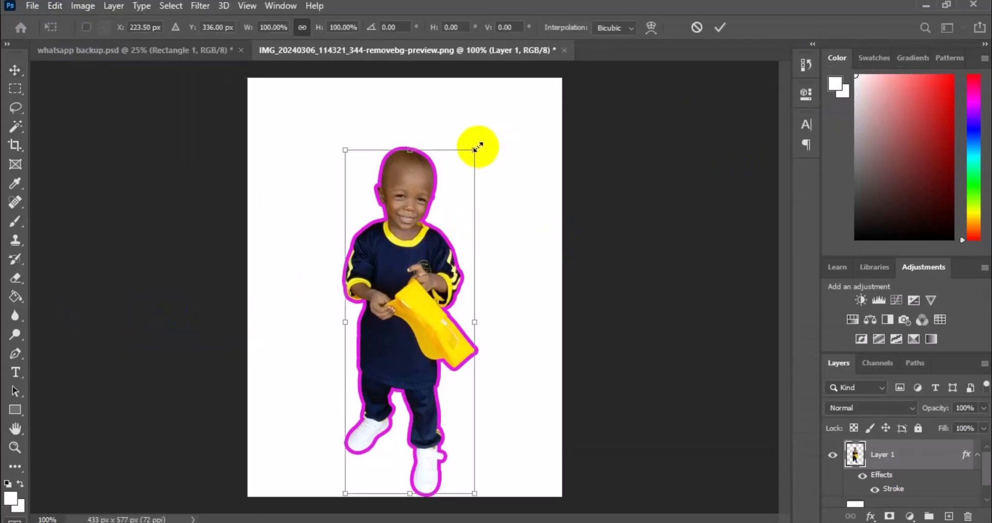
pyautogui.moveTo(475, 149); pyautogui.dragTo(666, 48)
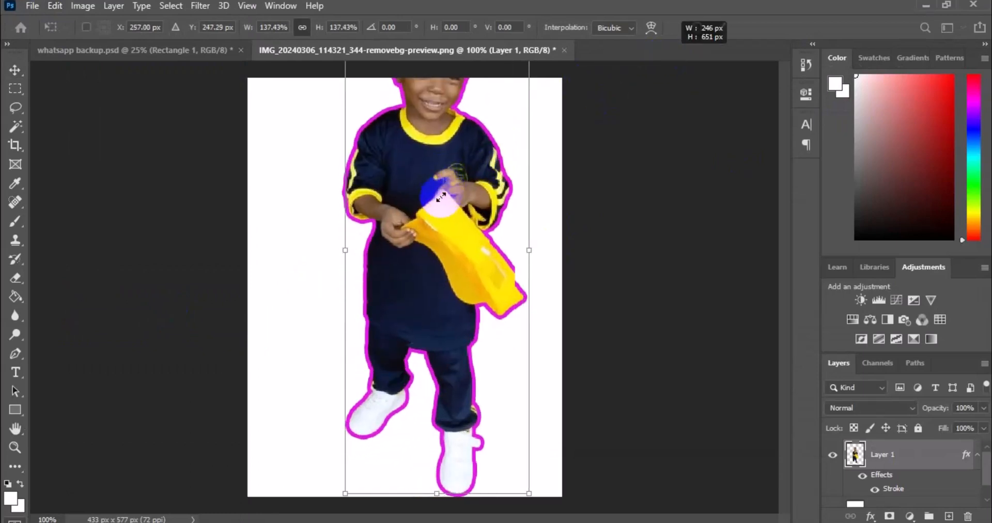
pyautogui.moveTo(428, 211); pyautogui.dragTo(631, 14)
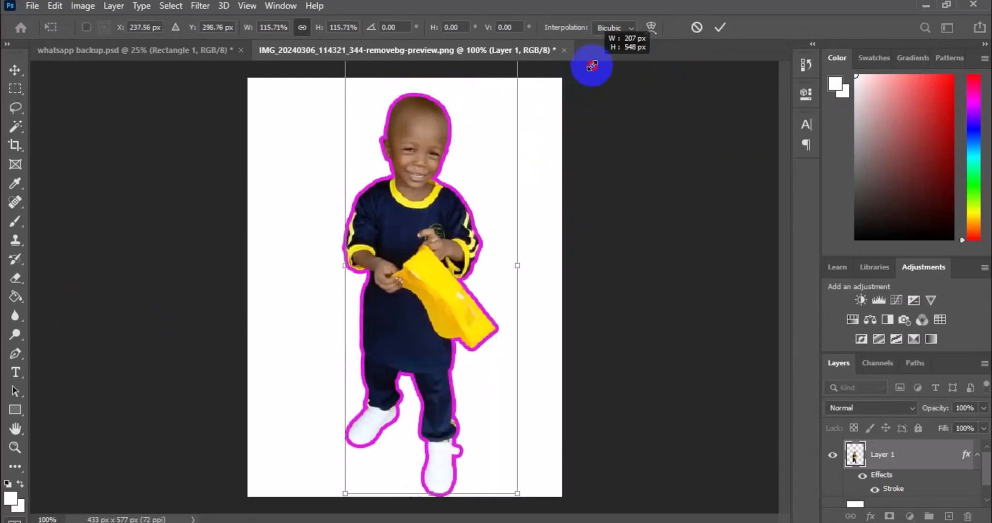
pyautogui.moveTo(591, 66); pyautogui.dragTo(591, 62)
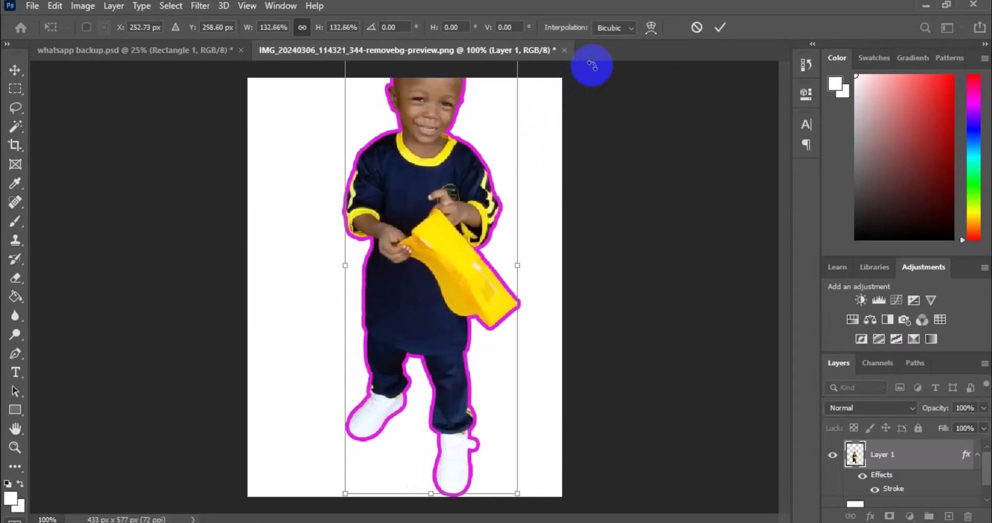
pyautogui.moveTo(470, 190); pyautogui.dragTo(474, 333)
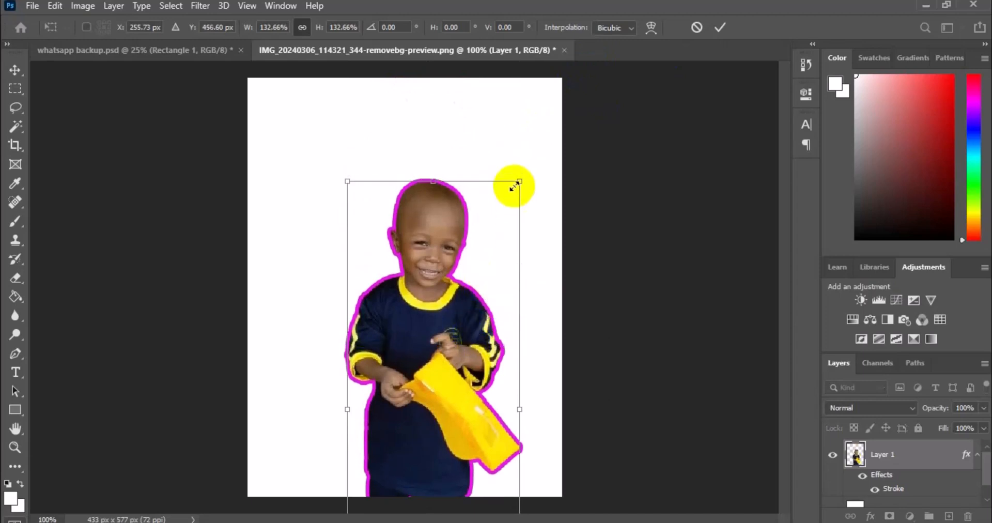
pyautogui.moveTo(517, 184); pyautogui.dragTo(635, 64)
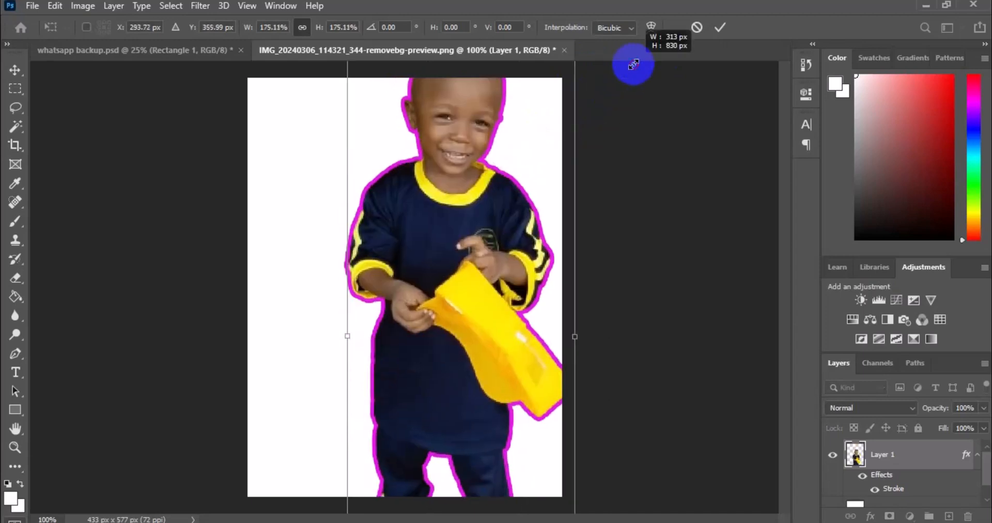
pyautogui.moveTo(505, 196); pyautogui.dragTo(482, 337)
pyautogui.press('Return')
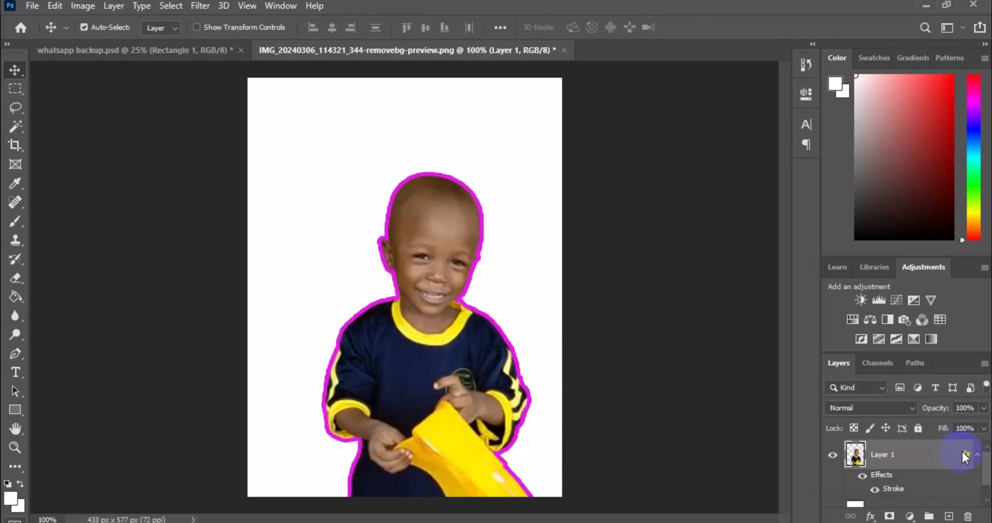
# Step: Add a Solid Color fill layer in dark navy (02014d) directly above Layer 2 as the background
pyautogui.scroll(-1, 986, 490)
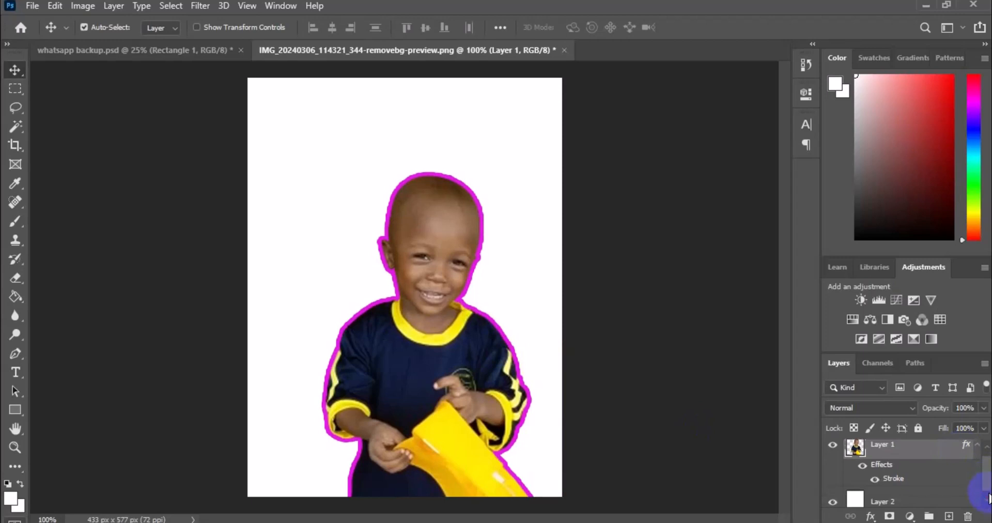
pyautogui.click(929, 499)
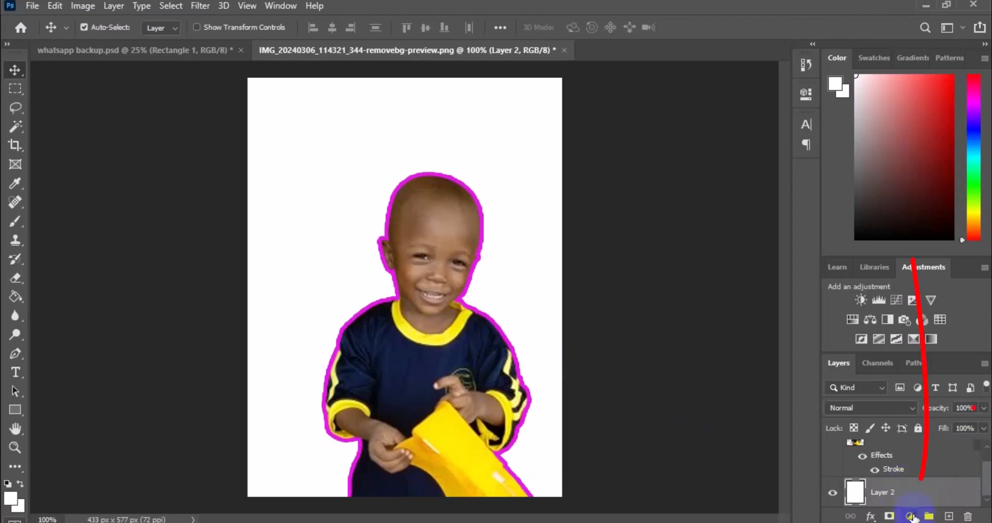
pyautogui.click(913, 515)
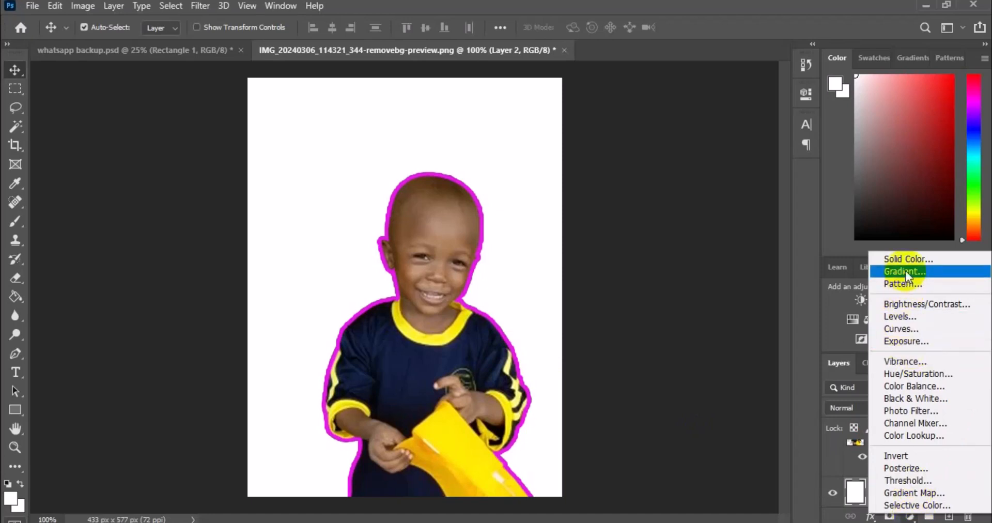
pyautogui.click(913, 259)
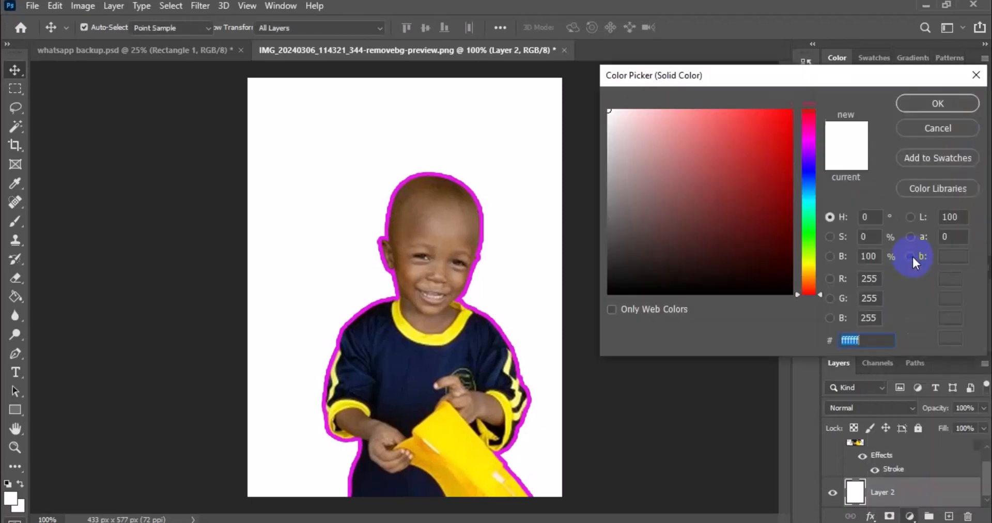
pyautogui.click(809, 150)
pyautogui.click(819, 171)
pyautogui.click(791, 239)
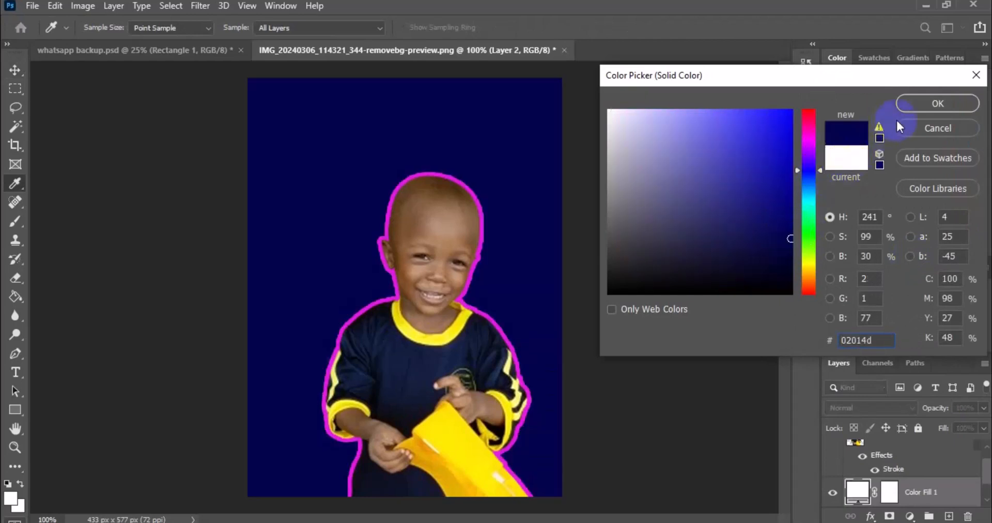
pyautogui.click(906, 106)
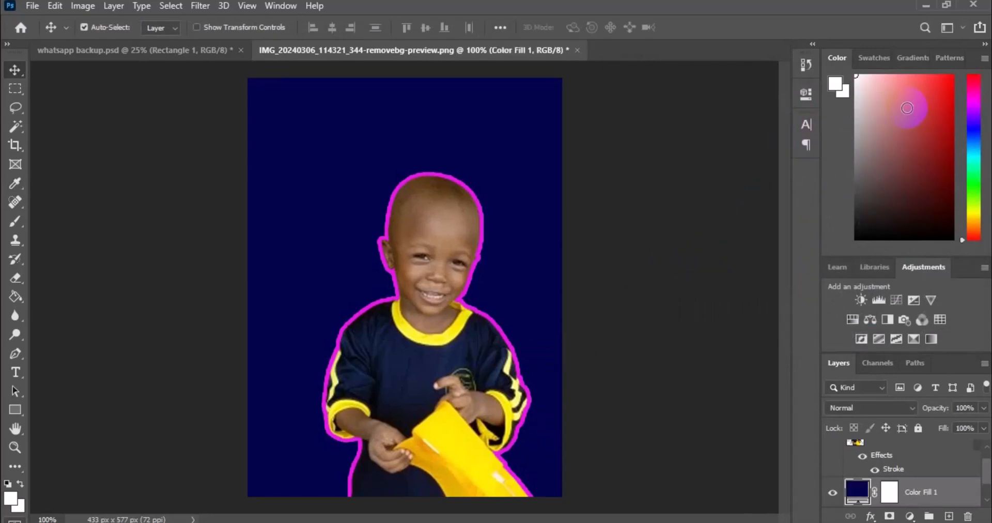
# Step: Reopen the Stroke effect of Layer 1 and set its colour to white (ffffff)
pyautogui.click(455, 347)
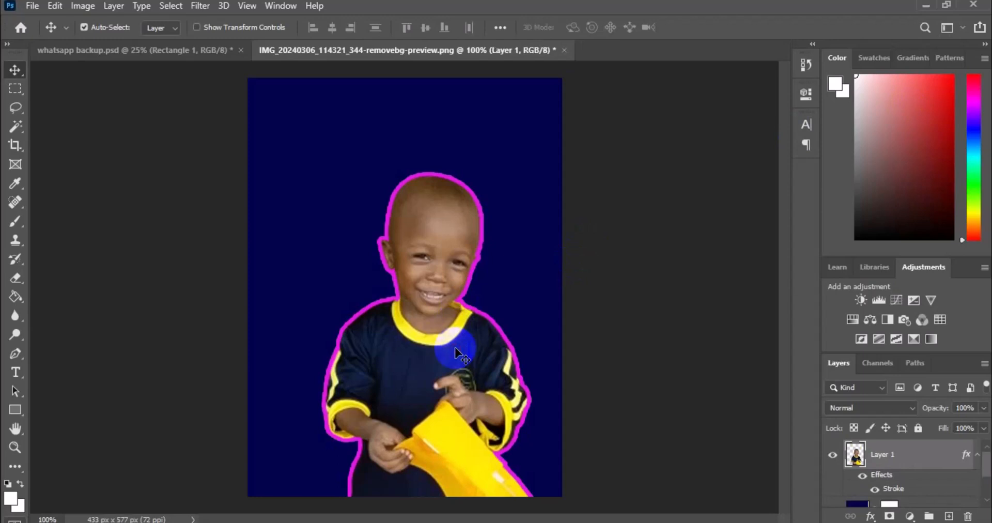
pyautogui.rightClick(887, 456)
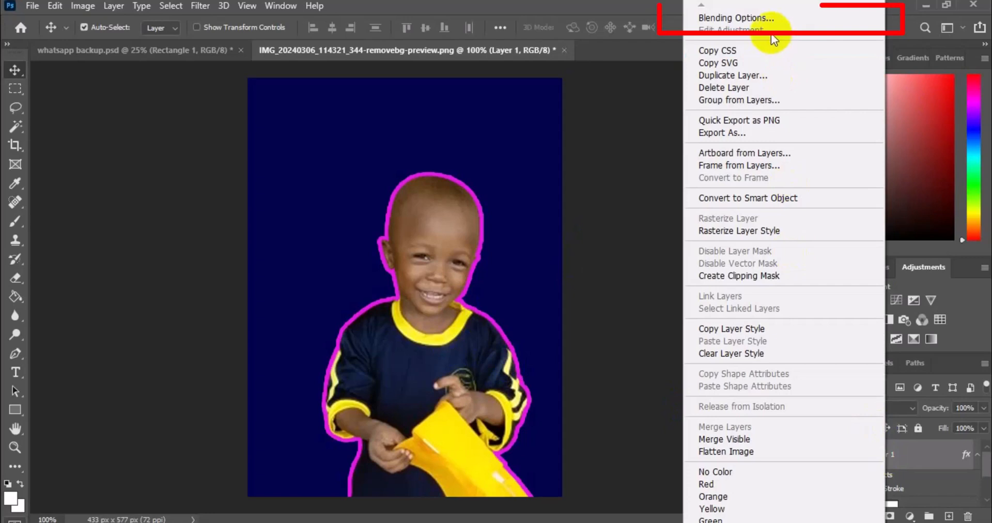
pyautogui.click(760, 18)
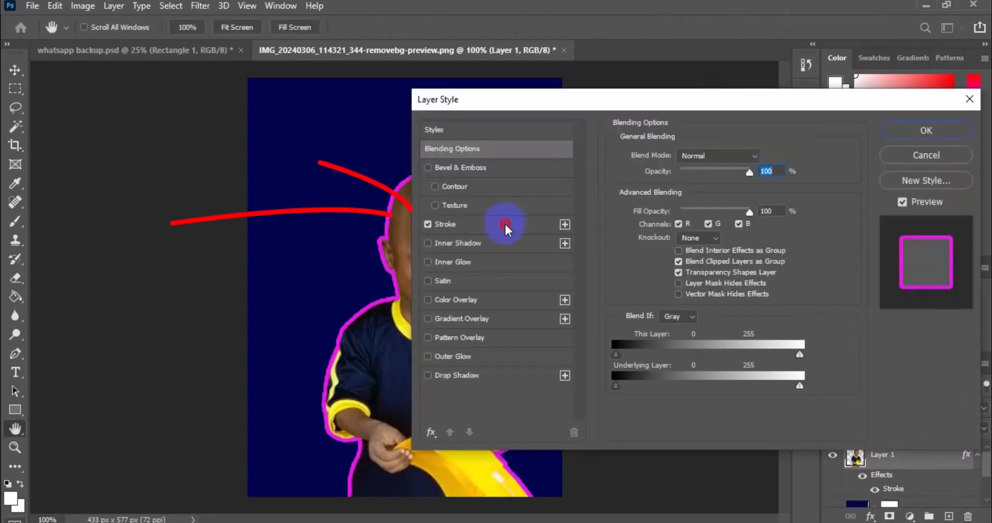
pyautogui.click(505, 223)
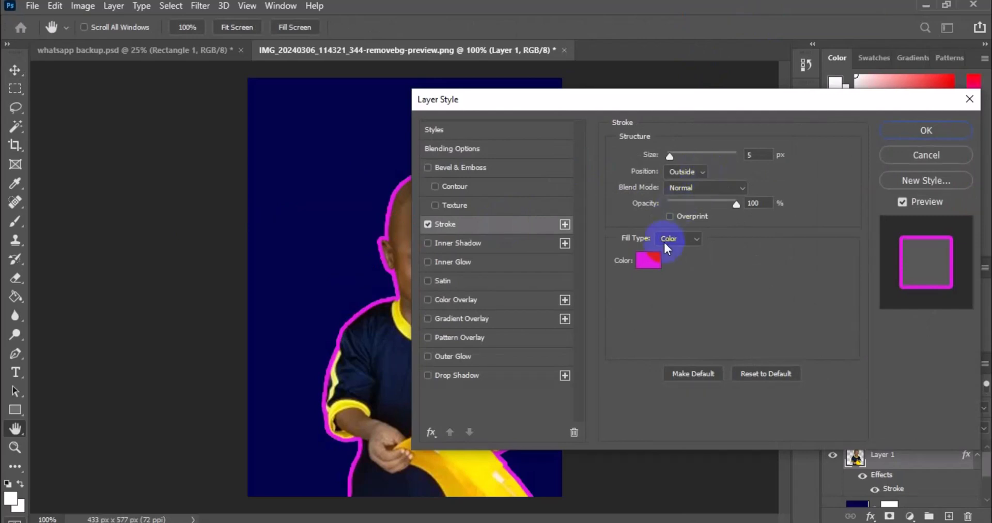
pyautogui.click(649, 260)
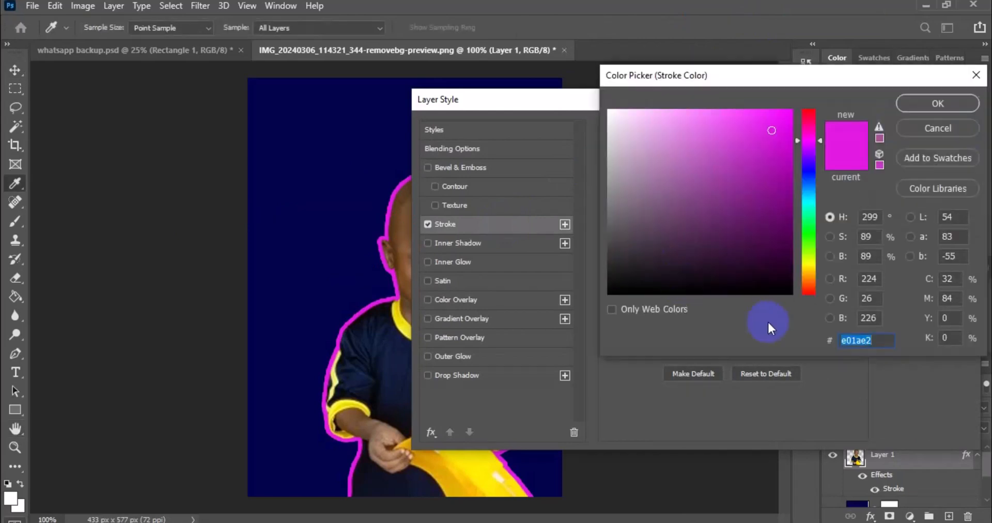
pyautogui.write('fff')
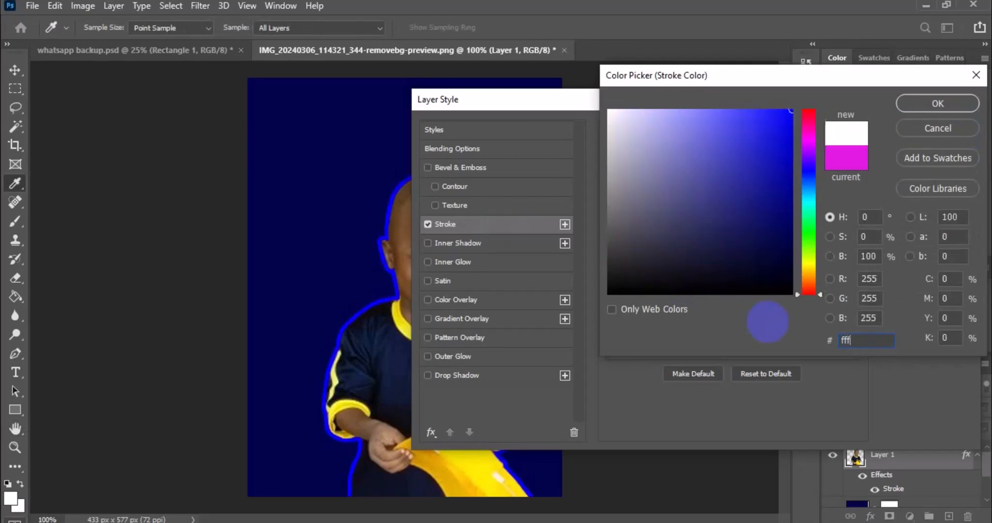
pyautogui.write('ff')
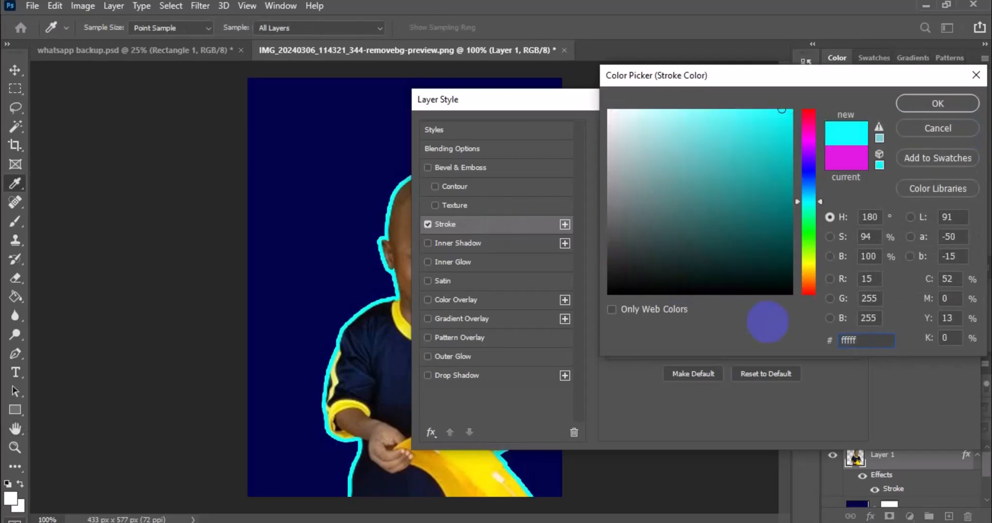
pyautogui.write('f')
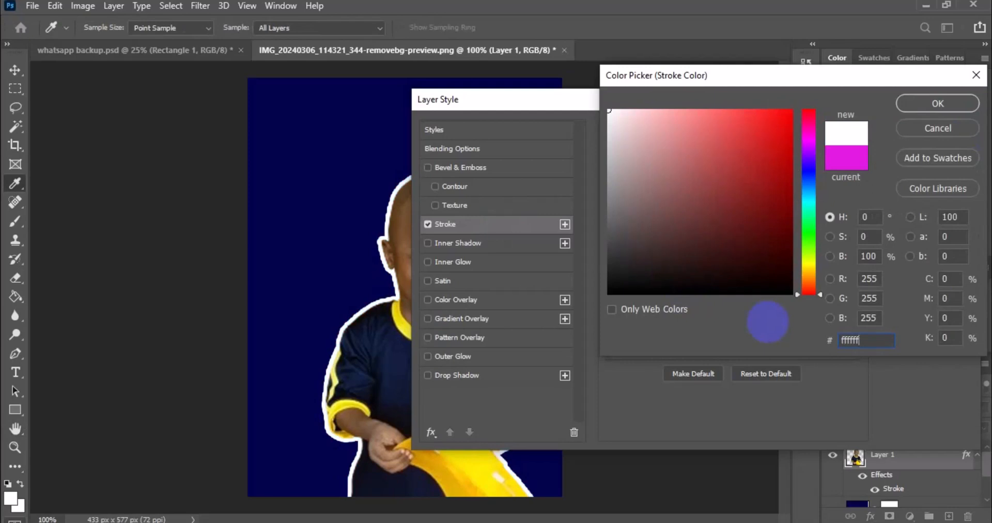
pyautogui.click(850, 343)
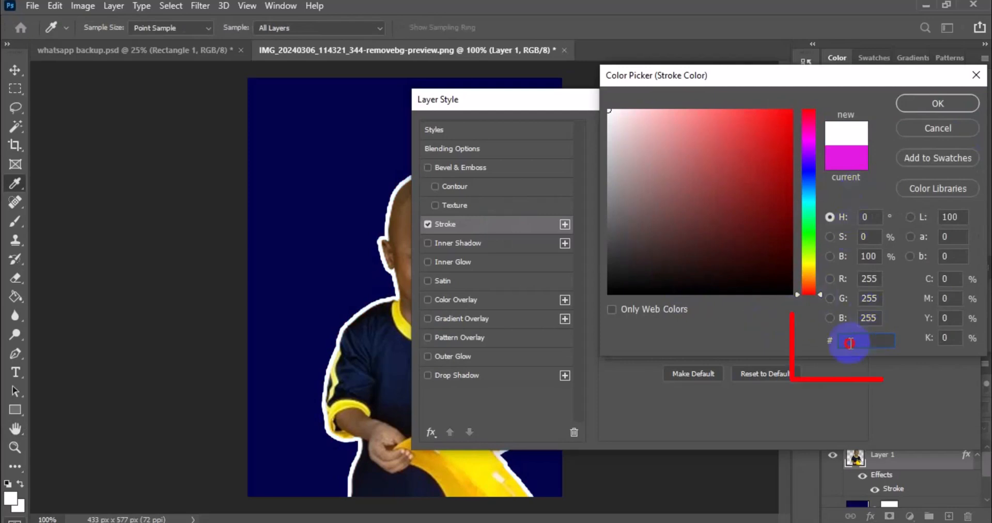
pyautogui.click(951, 105)
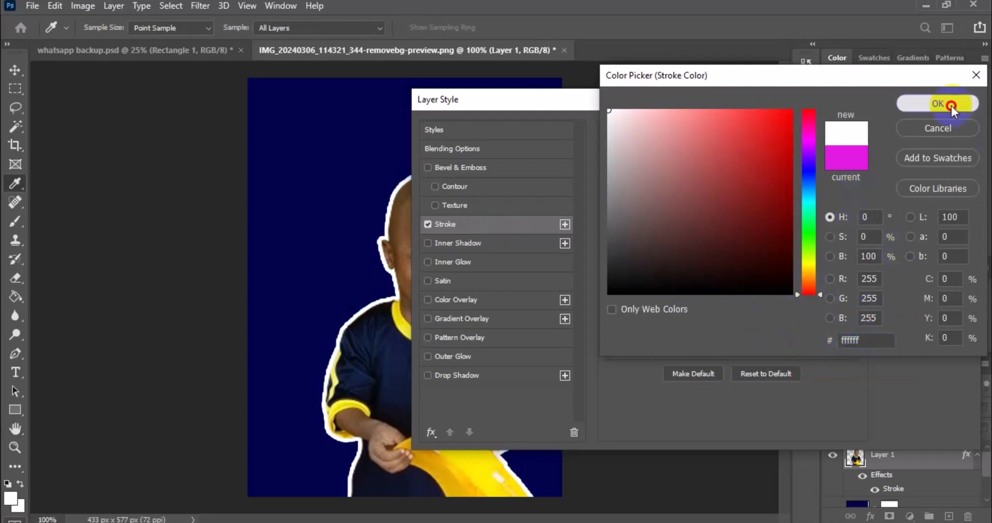
# Step: Set the white stroke's size to 4 px and apply the layer style
pyautogui.moveTo(664, 100); pyautogui.dragTo(793, 67)
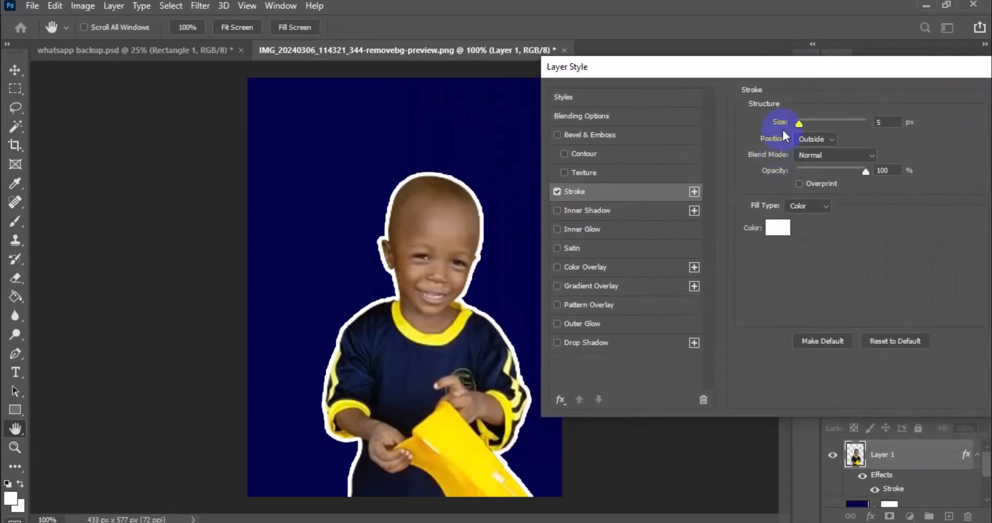
pyautogui.moveTo(781, 124); pyautogui.dragTo(781, 126)
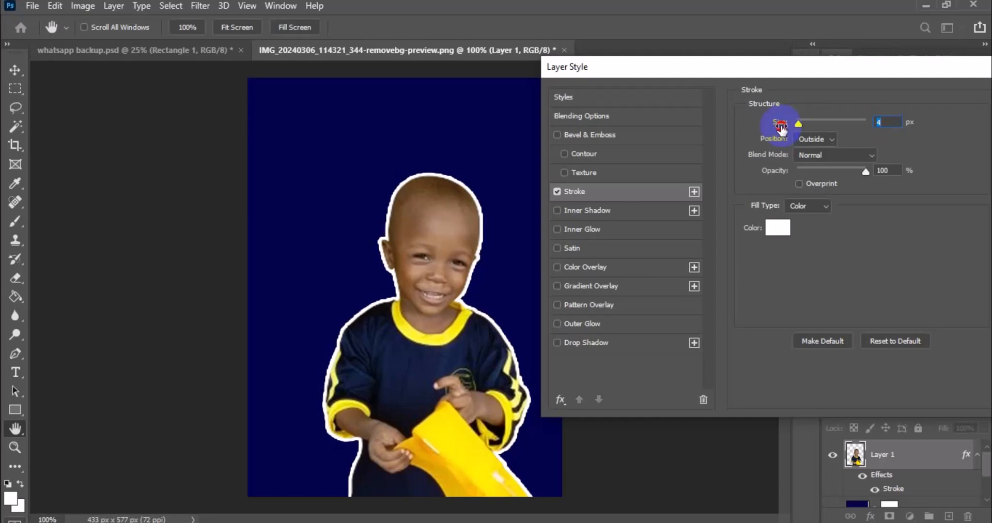
pyautogui.moveTo(790, 66); pyautogui.dragTo(644, 120)
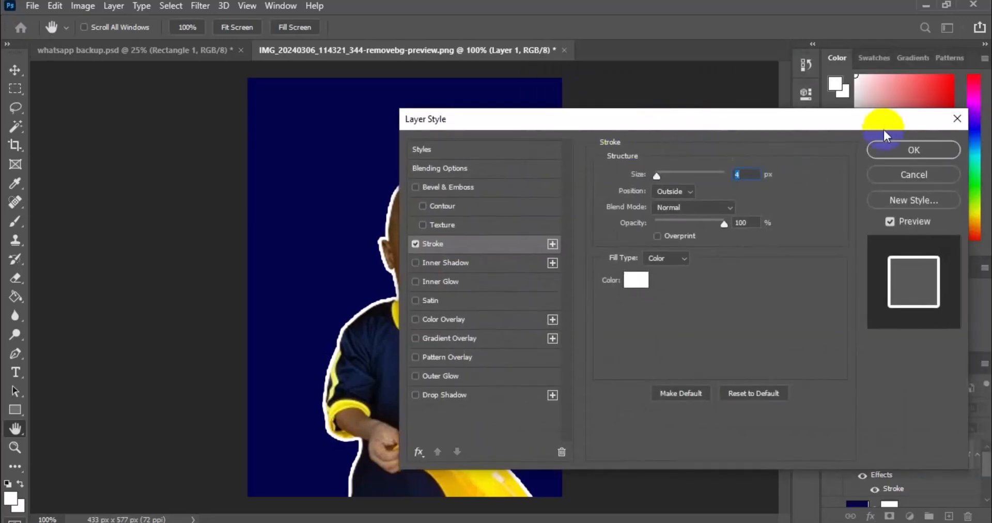
pyautogui.click(883, 147)
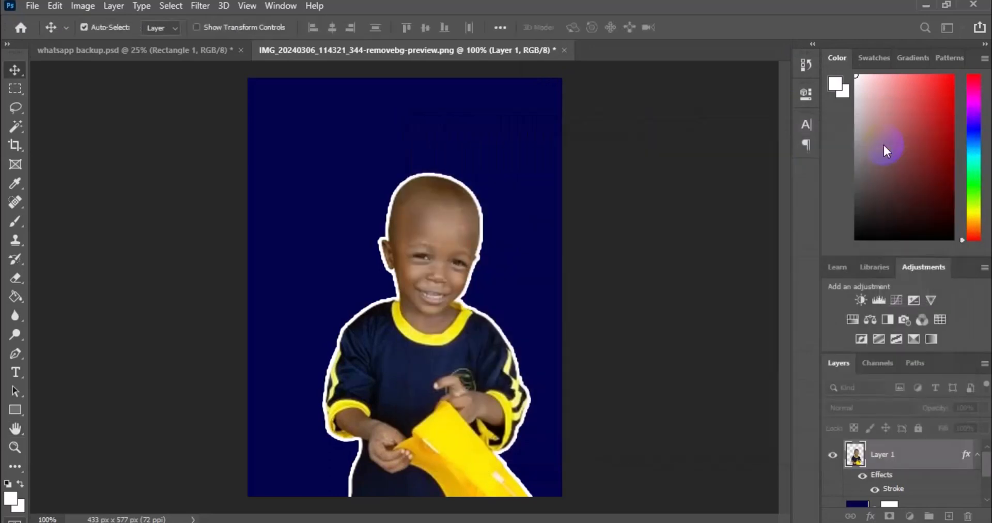
pyautogui.hotkey('ctrl', '-')
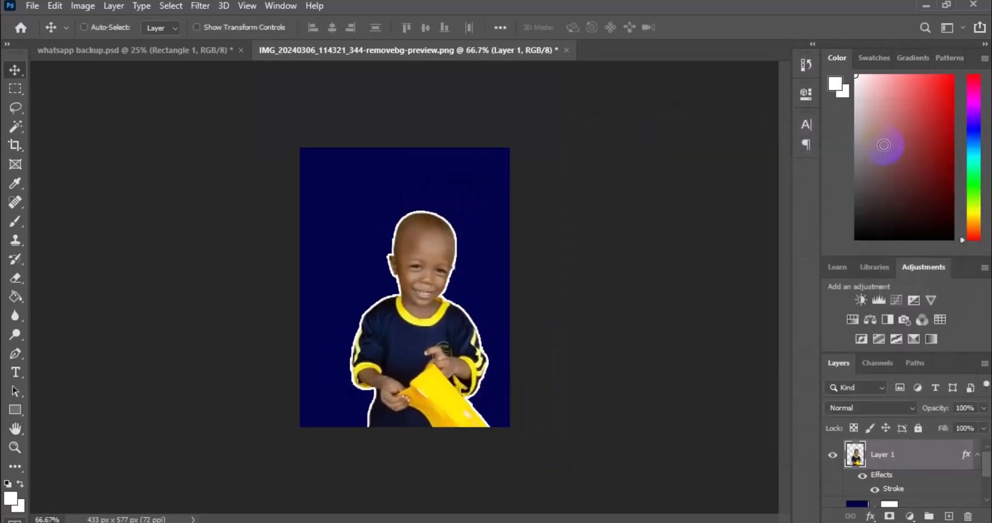
pyautogui.hotkey('ctrl', '-')
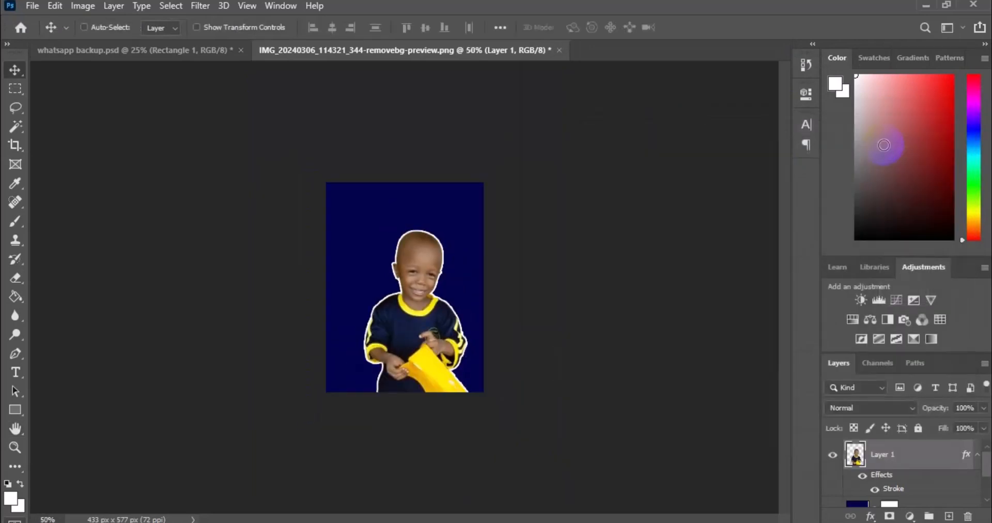
pyautogui.hotkey('ctrl', '0')
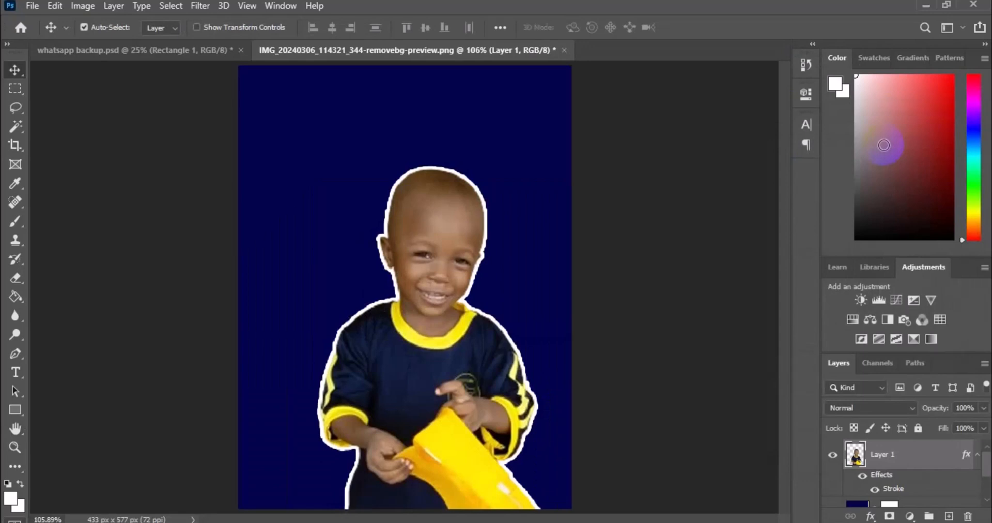
pyautogui.hotkey('ctrl', '-')
pyautogui.hotkey('ctrl', '-')
pyautogui.hotkey('ctrl', '-')
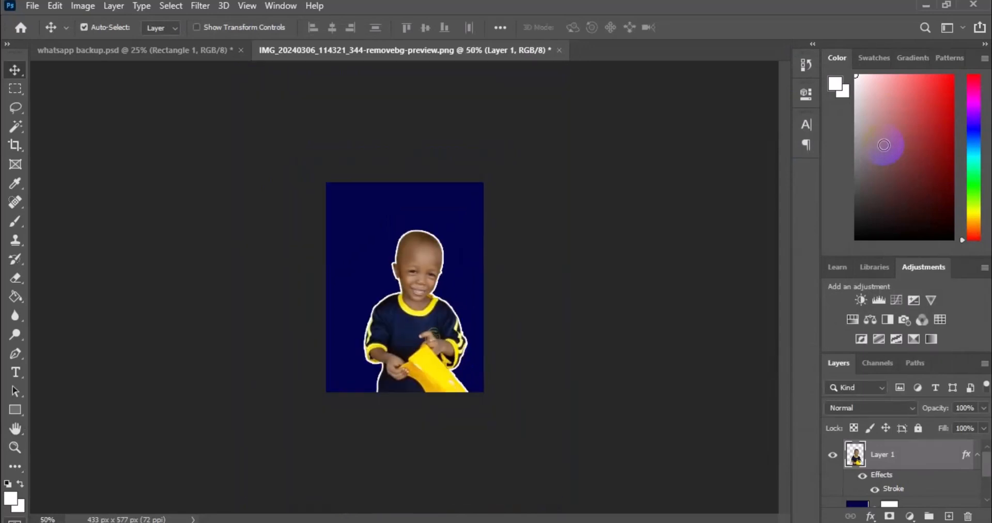